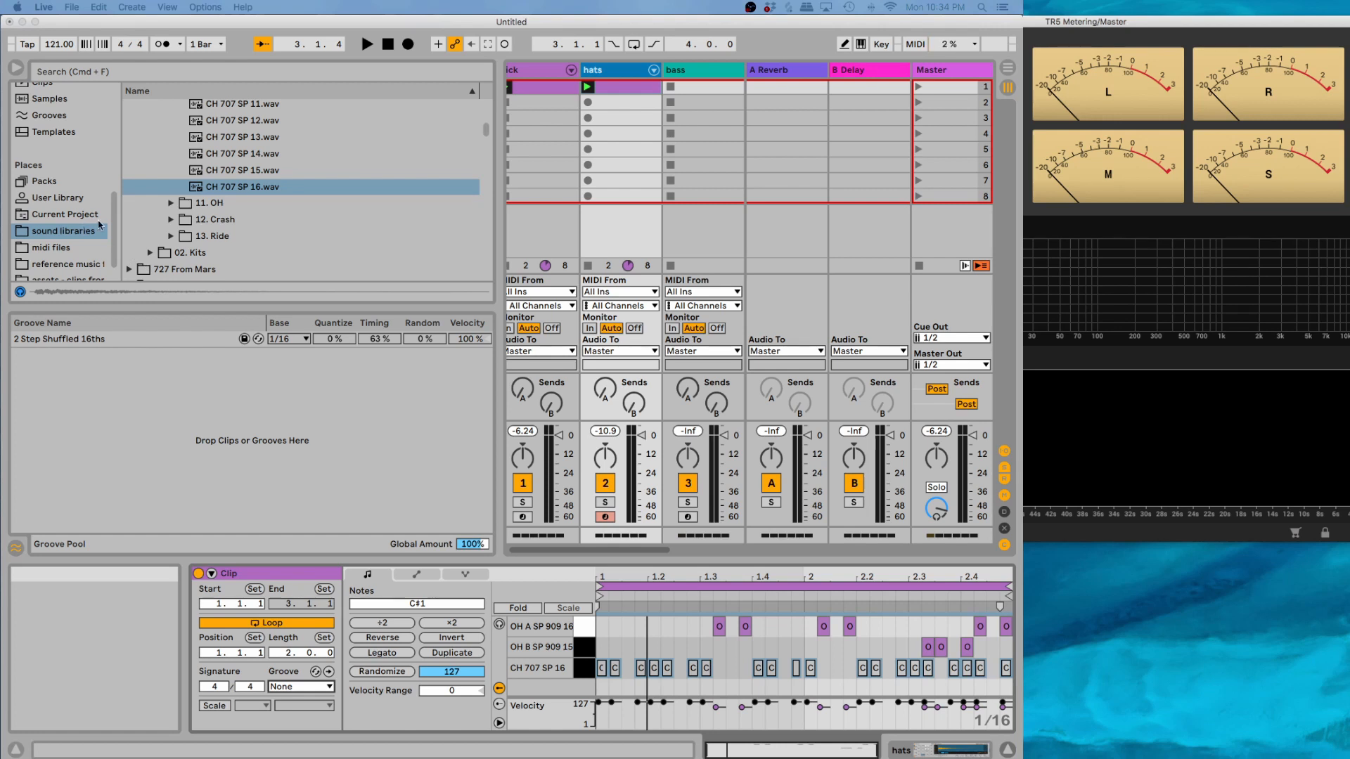
Browse the library's grooves, play the beat, and assign the 2 Step Shuffled 16ths groove to the hats clip
scroll(99, 225, "down", 2)
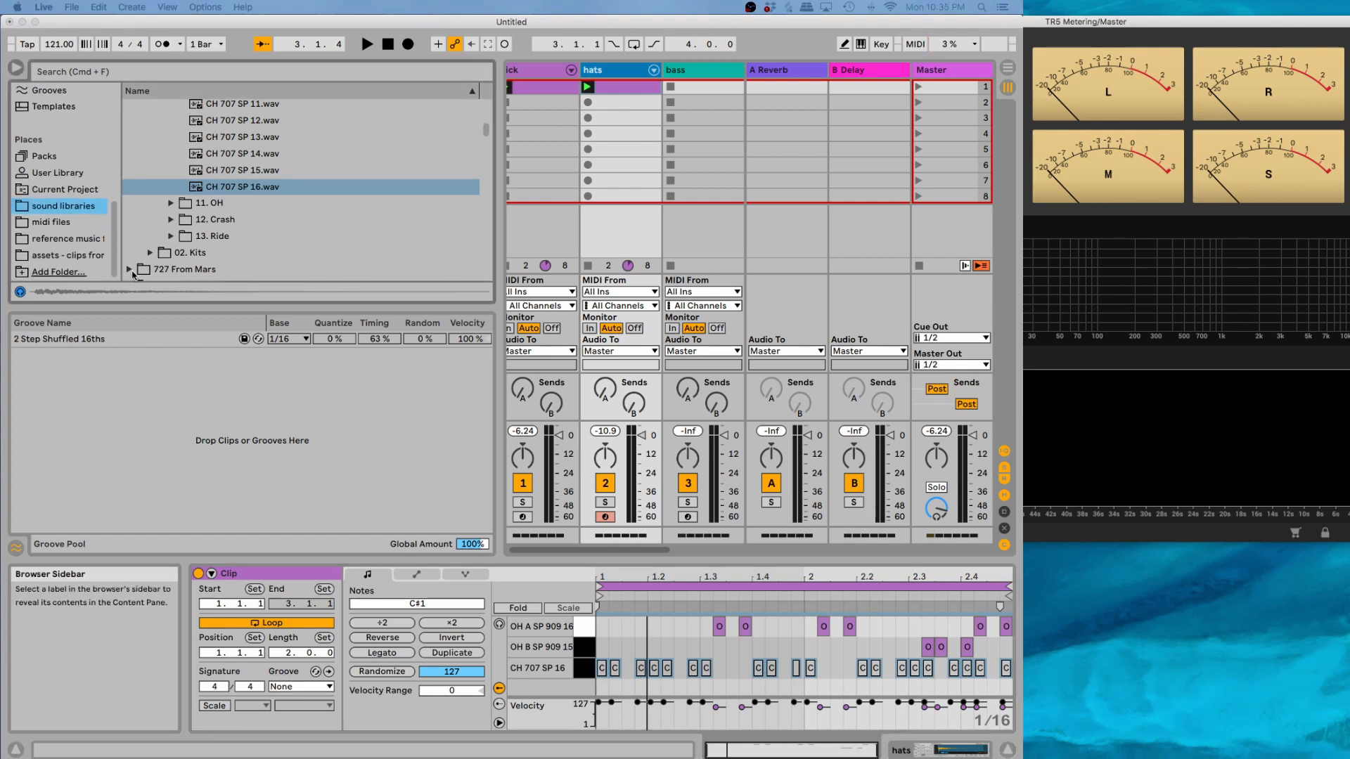
scroll(69, 242, "up", 4)
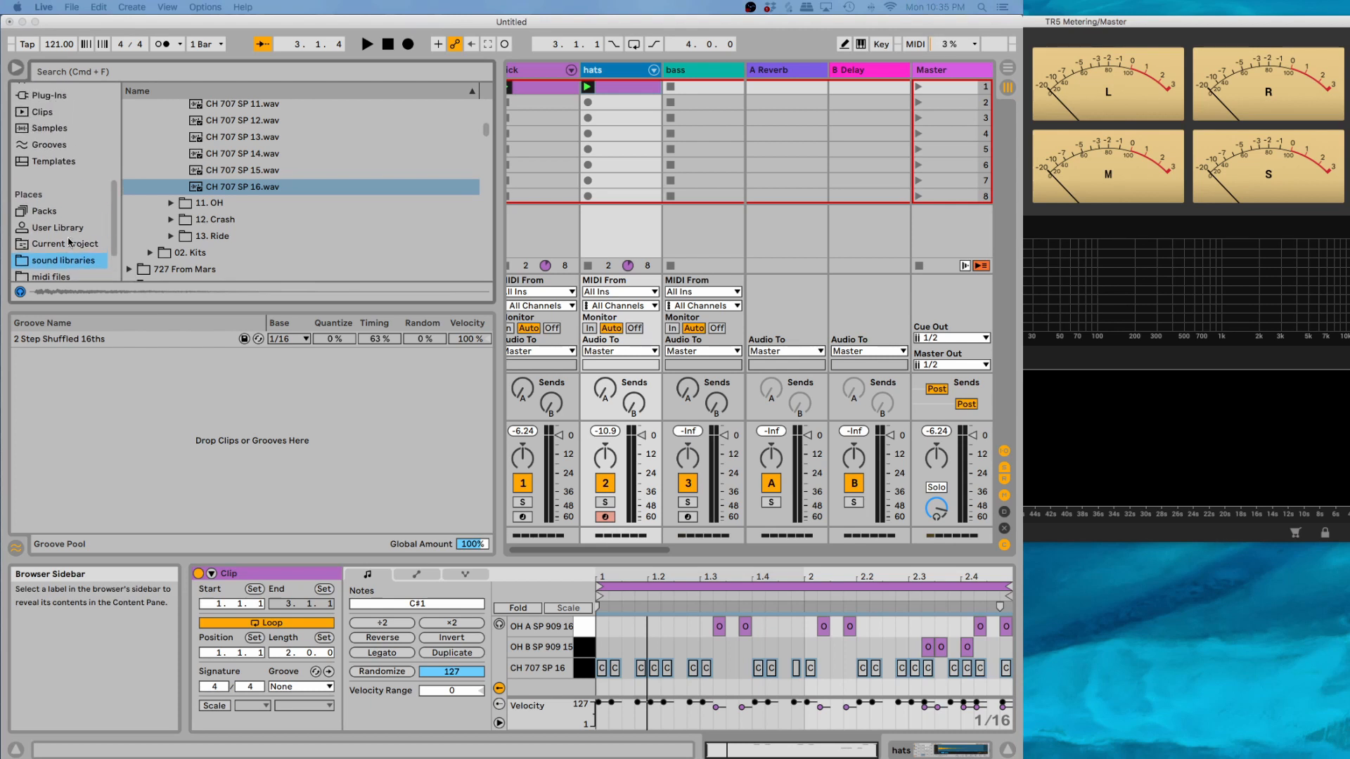
left_click(61, 144)
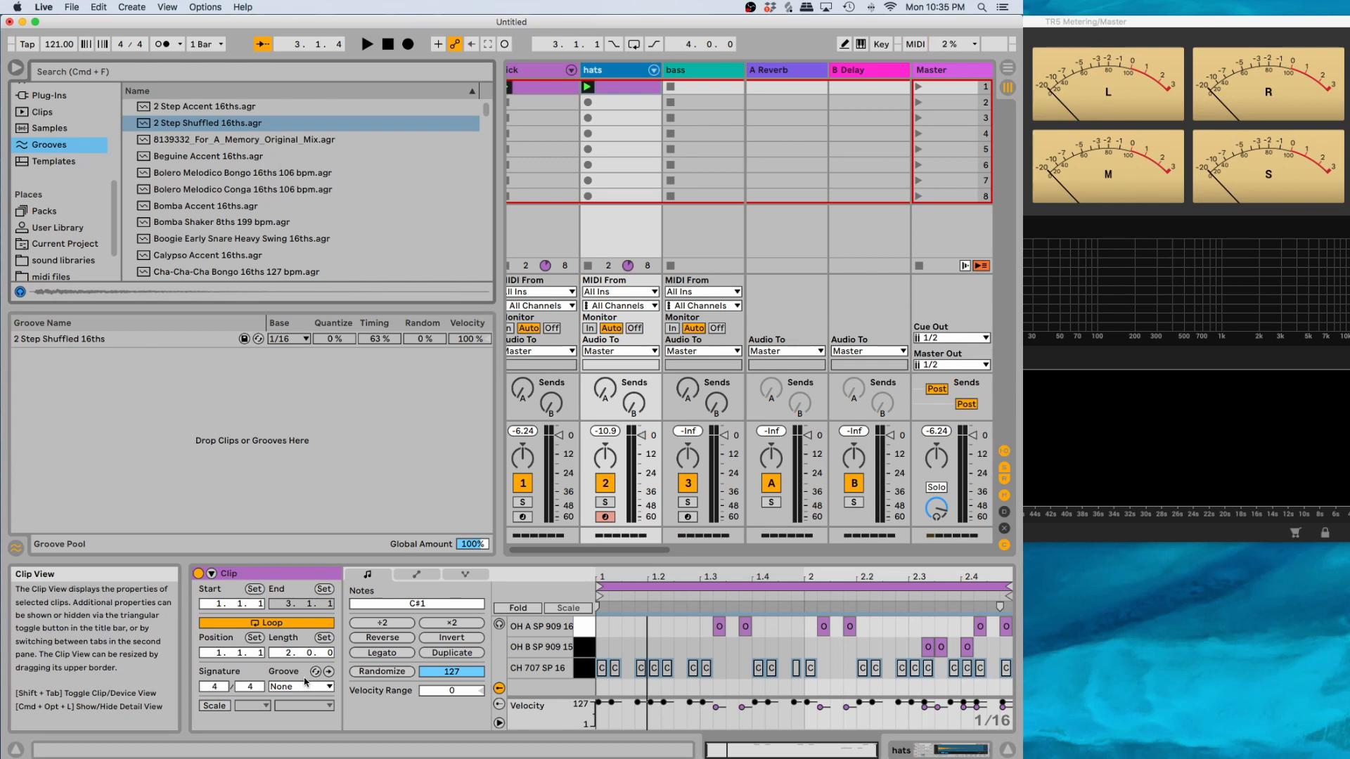
key("space")
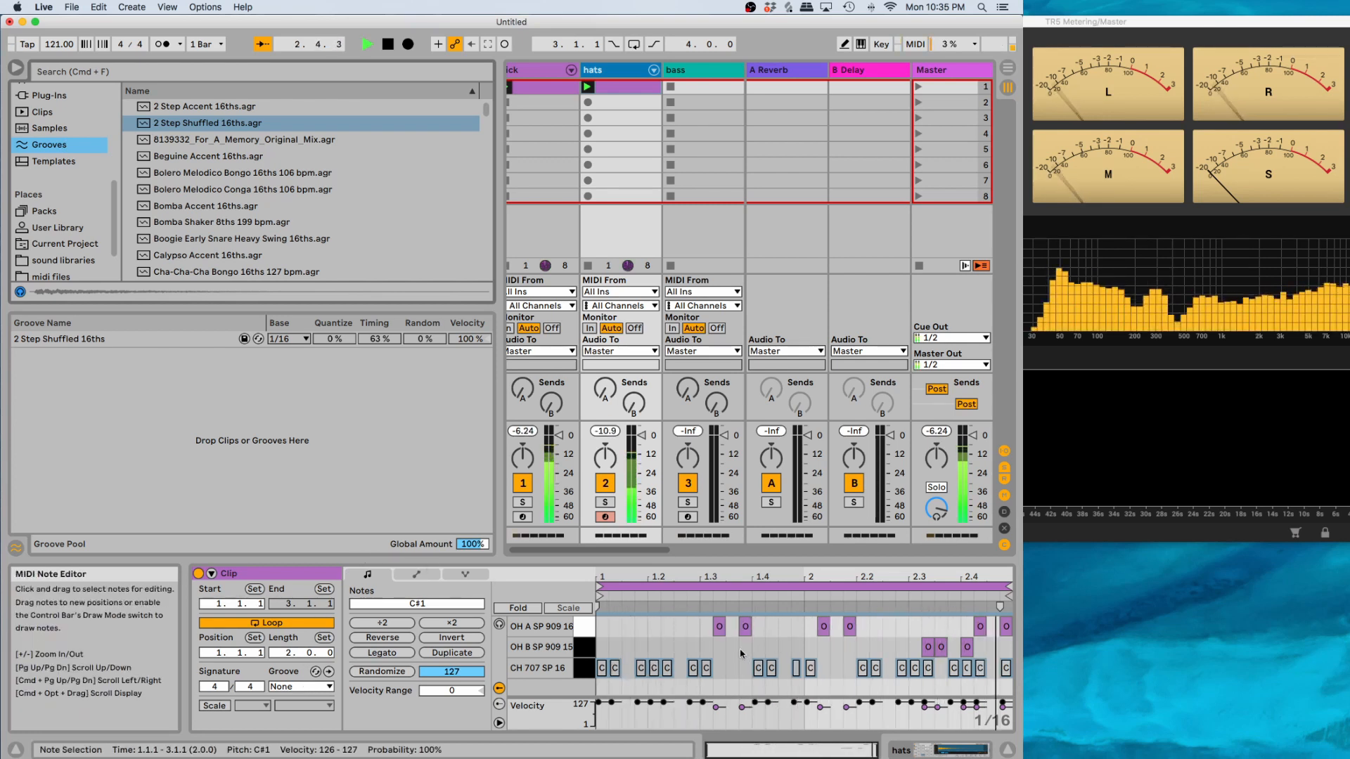
left_click(303, 685)
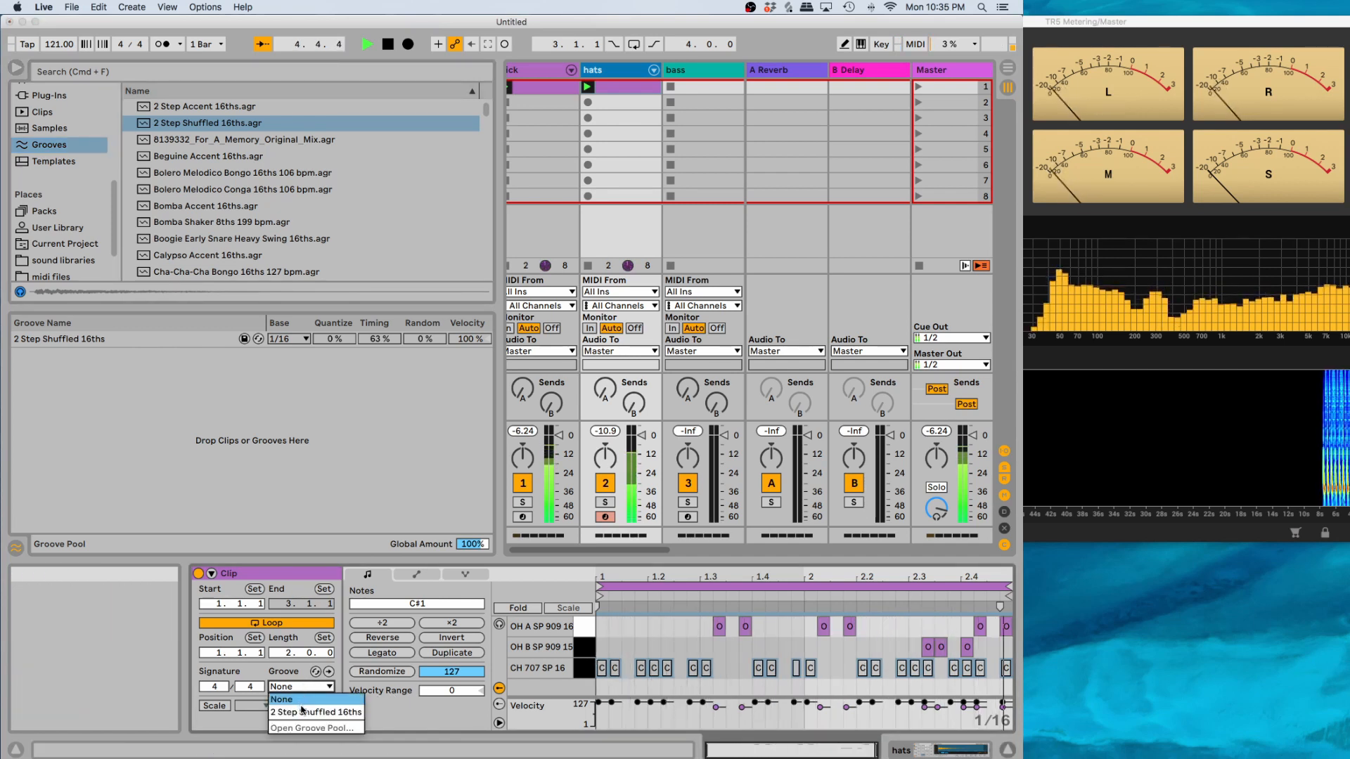
left_click(303, 712)
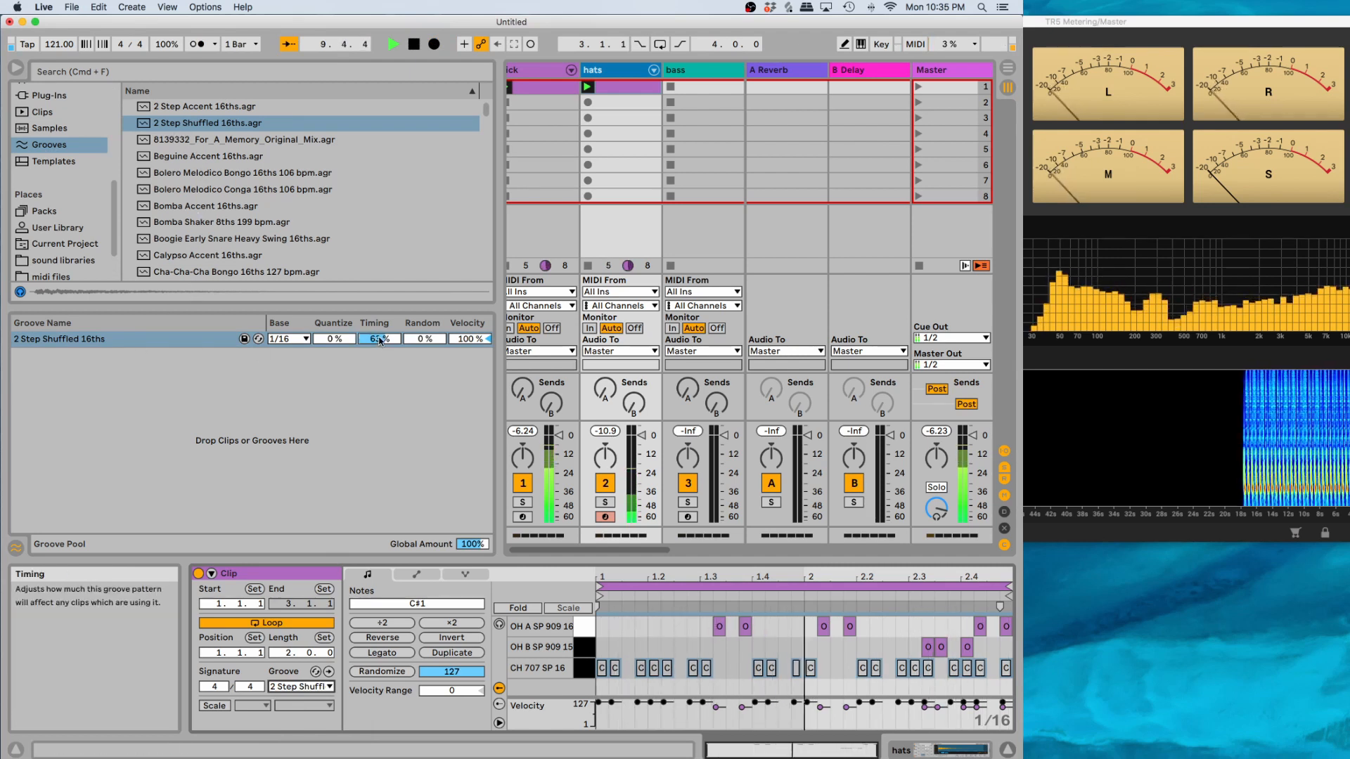
Set the 2 Step Shuffled 16ths groove's Timing to 55% and Velocity to 55% while auditioning the beat
key("space")
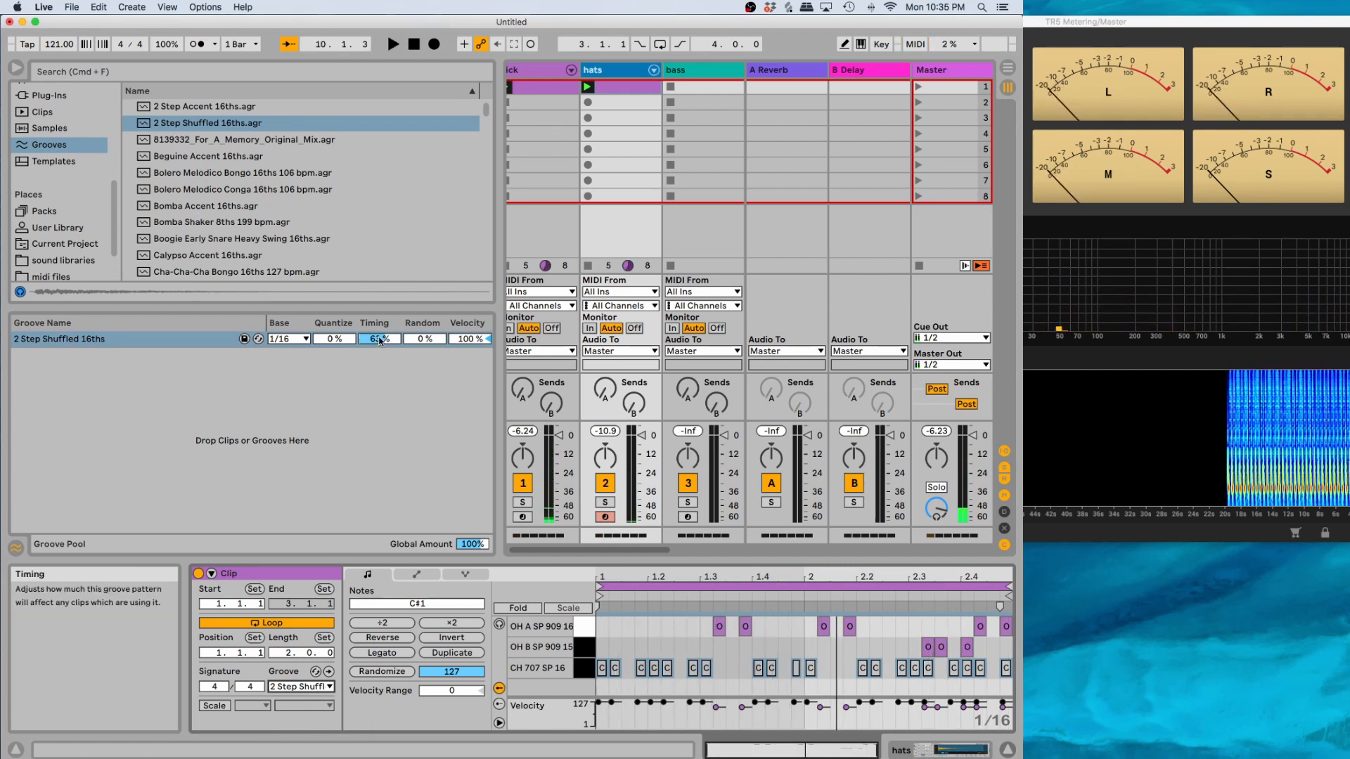
key("space")
mouse_move(380, 340)
left_mouse_down()
mouse_move(380, 309)
mouse_move(380, 365)
mouse_move(381, 349)
left_mouse_up()
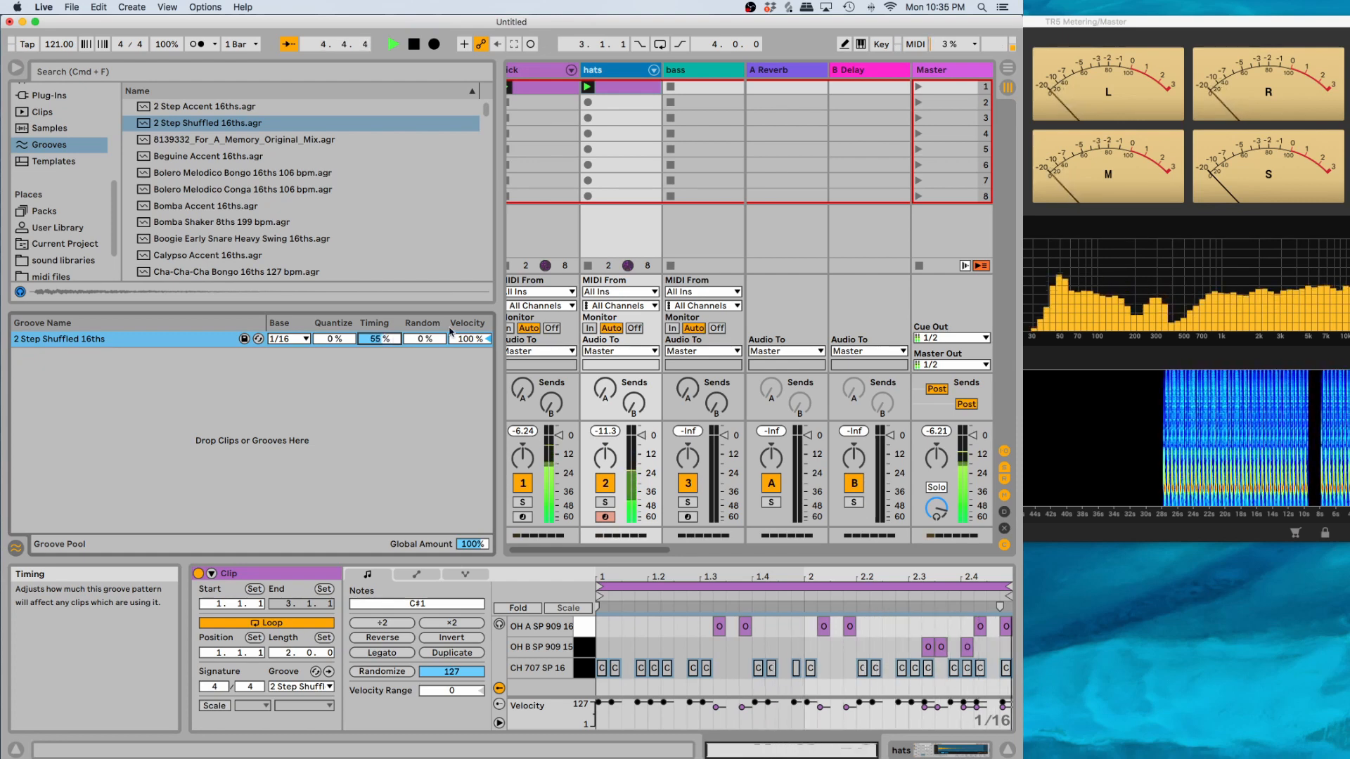
left_click_drag(467, 339, 466, 368)
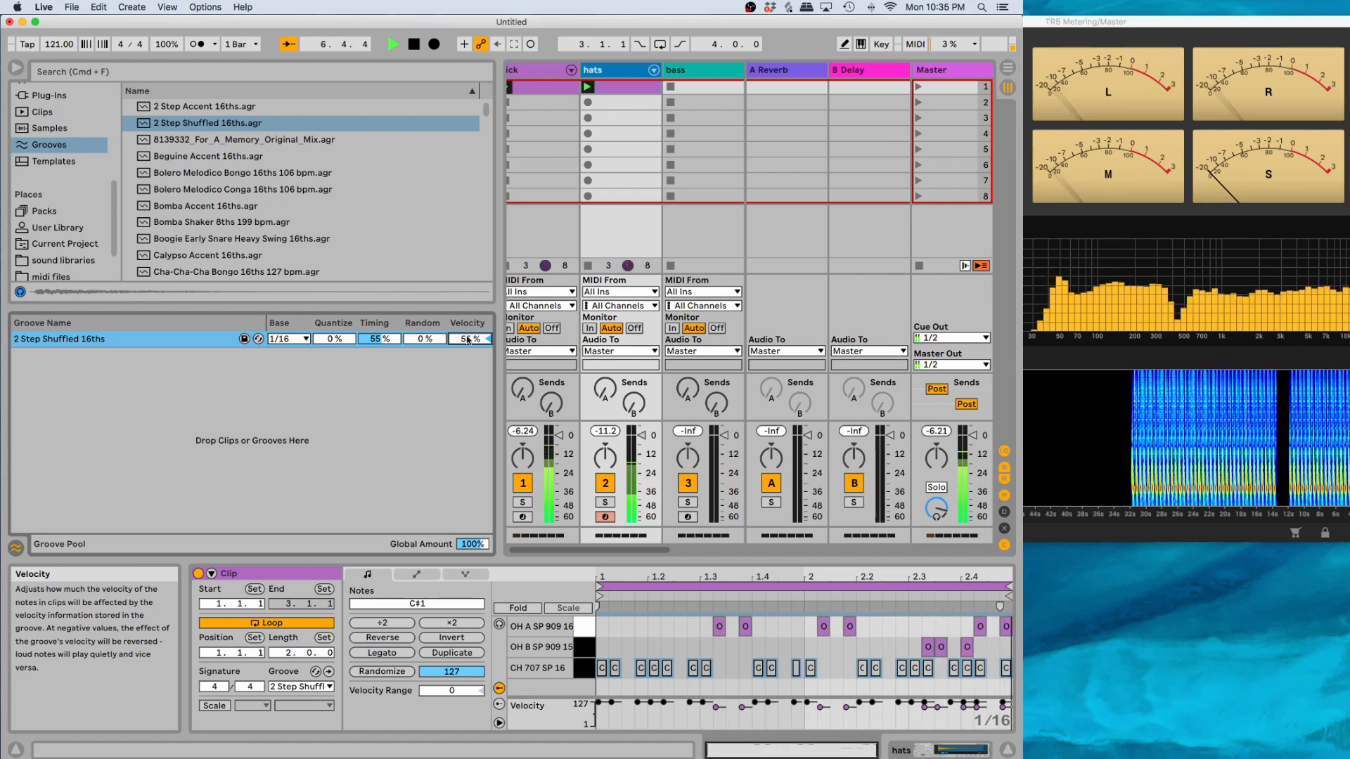
key("space")
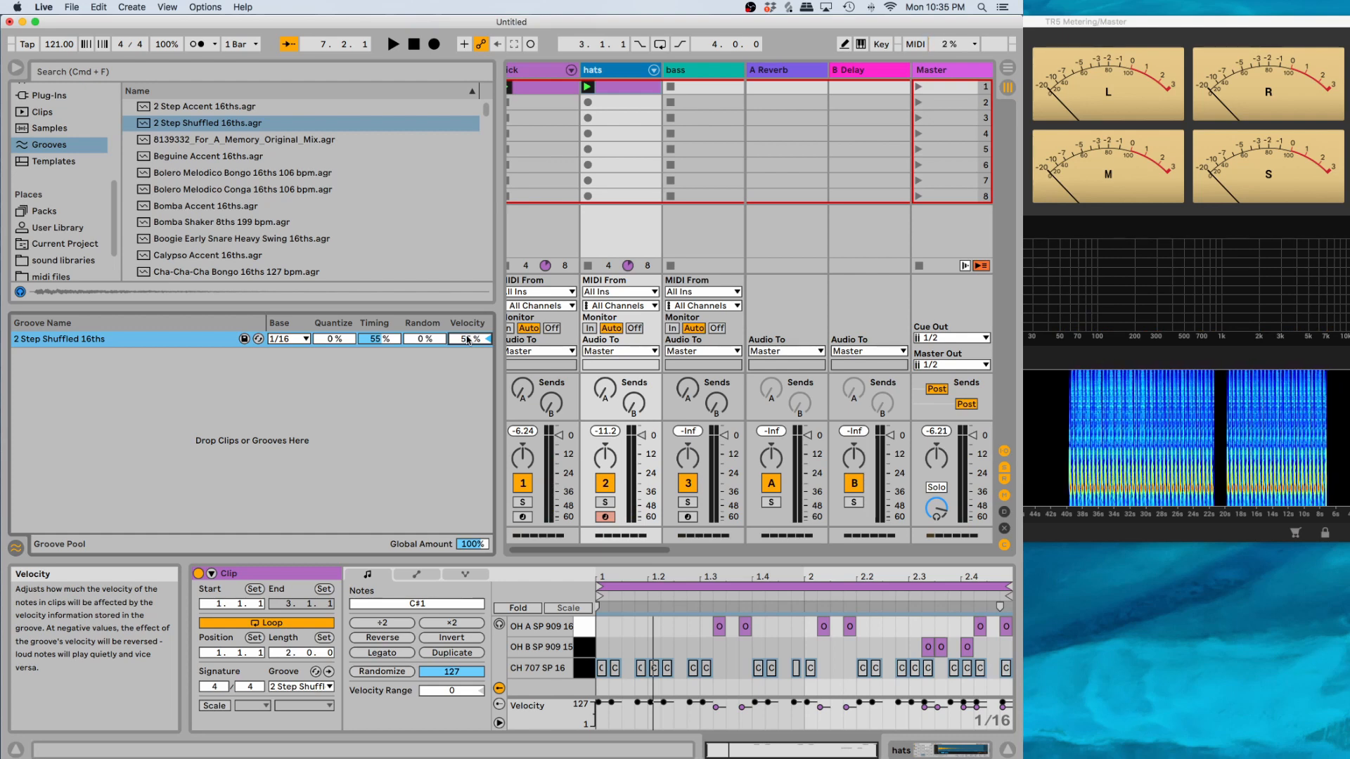
Set the groove's Random amount to 23% and audition the result
left_click_drag(424, 339, 424, 326)
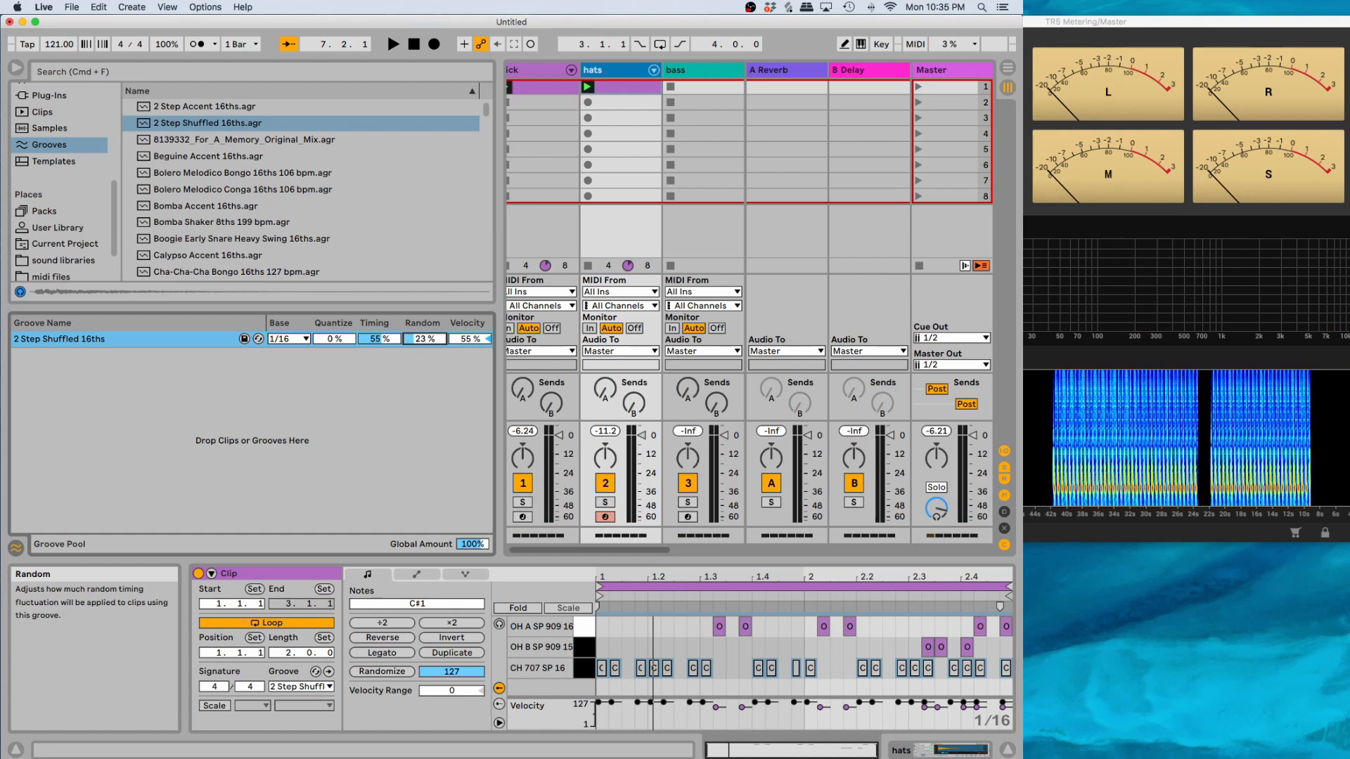
key("space")
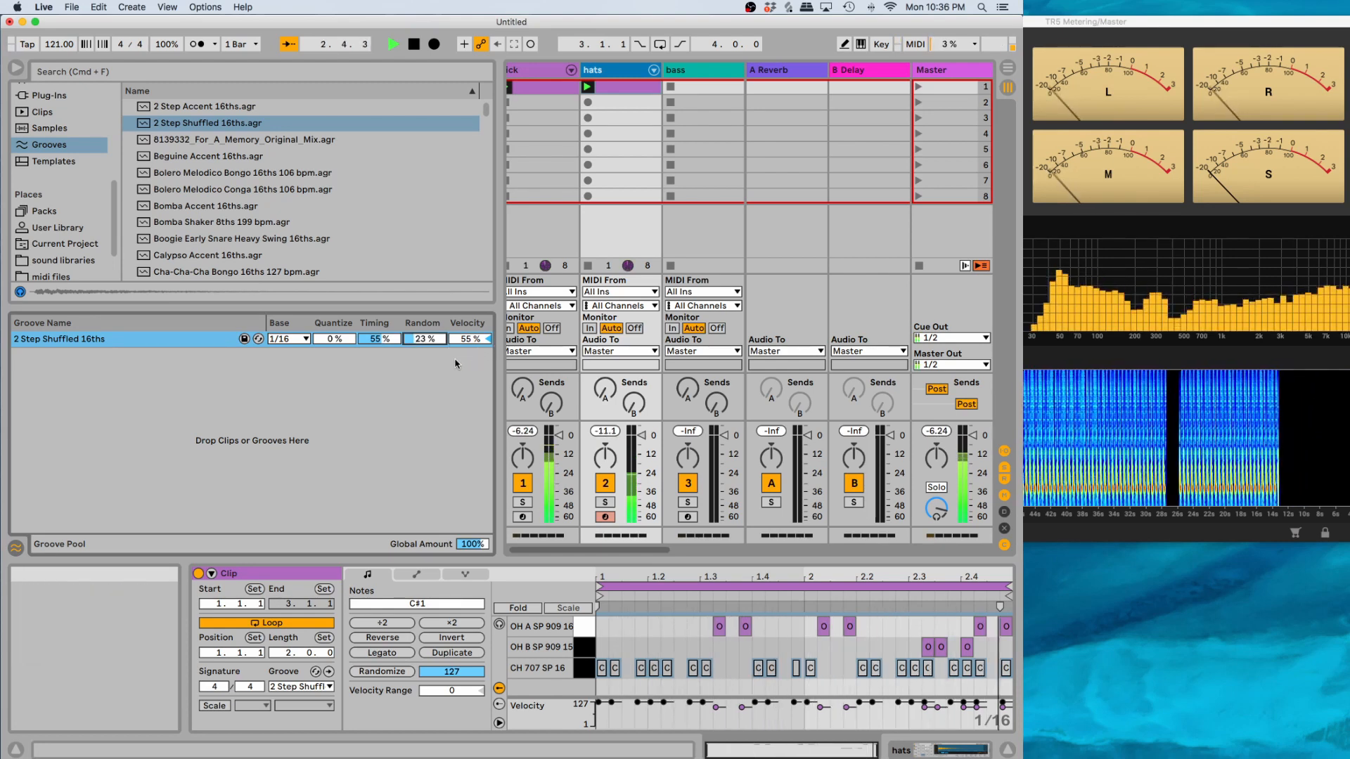
key("space")
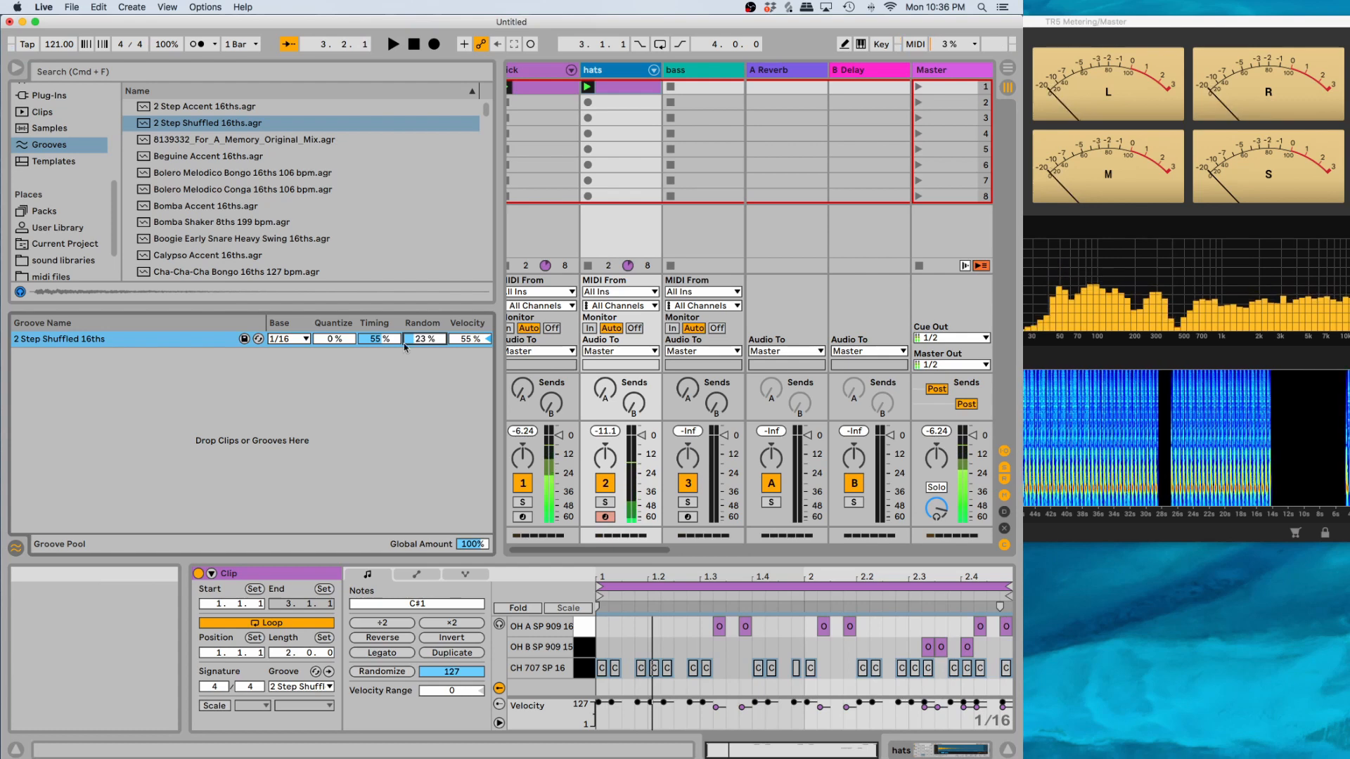
Search the MIDI effects for "veloc"
left_click(92, 71)
type("ve")
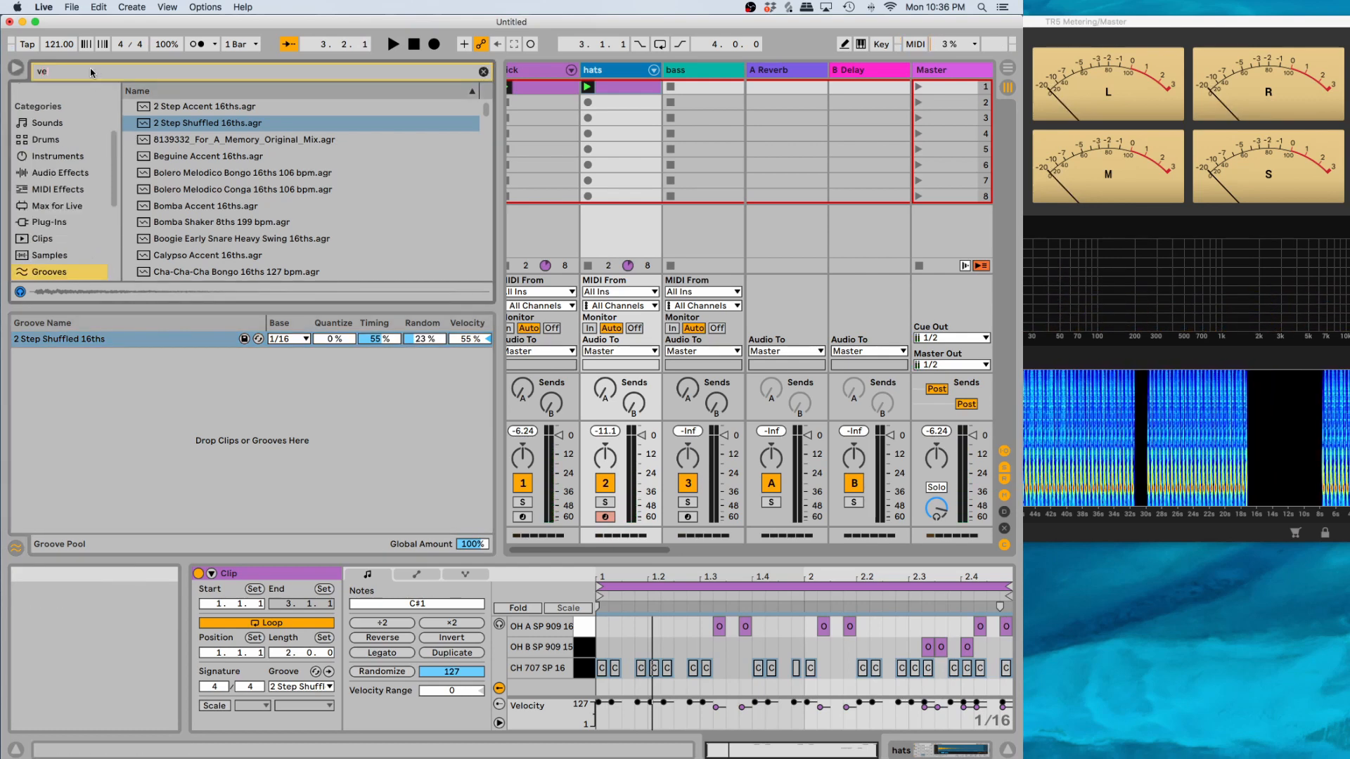
type("loc")
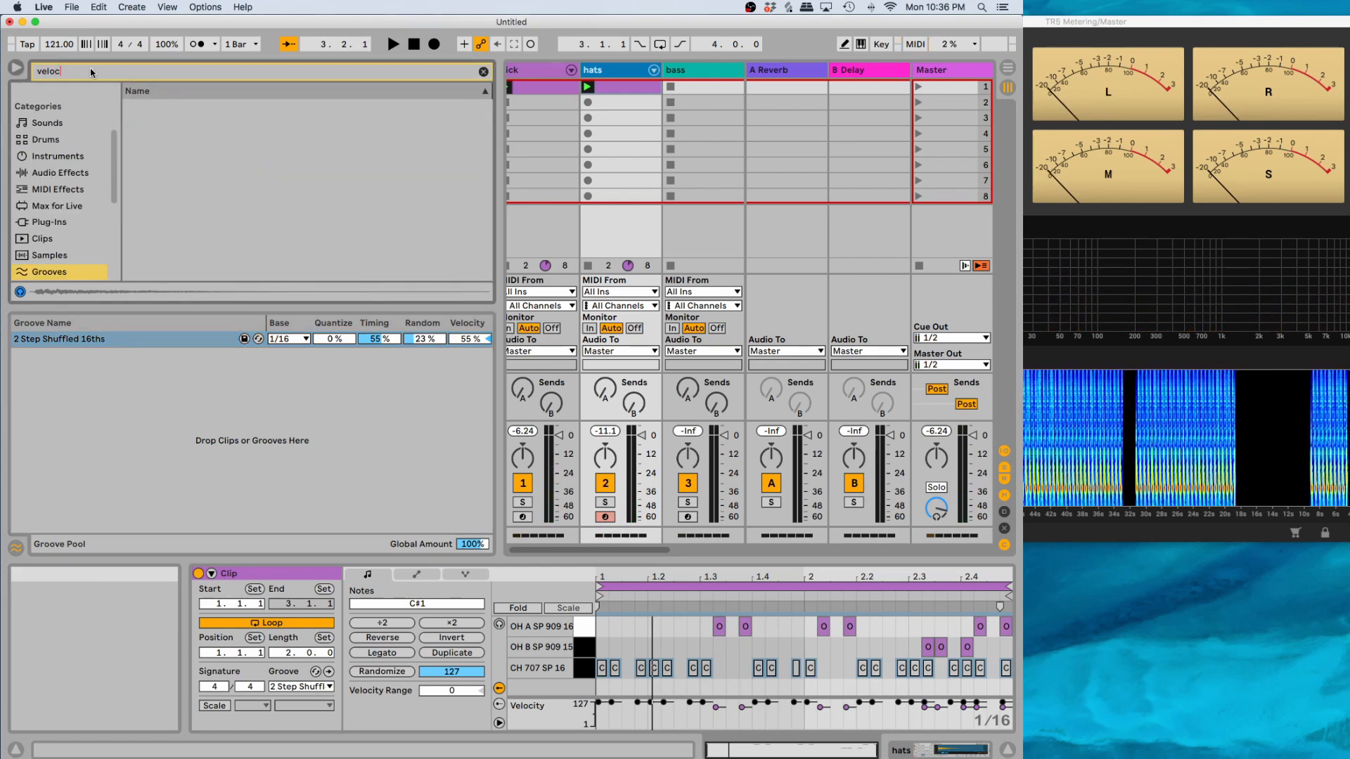
left_click(51, 172)
left_click(62, 189)
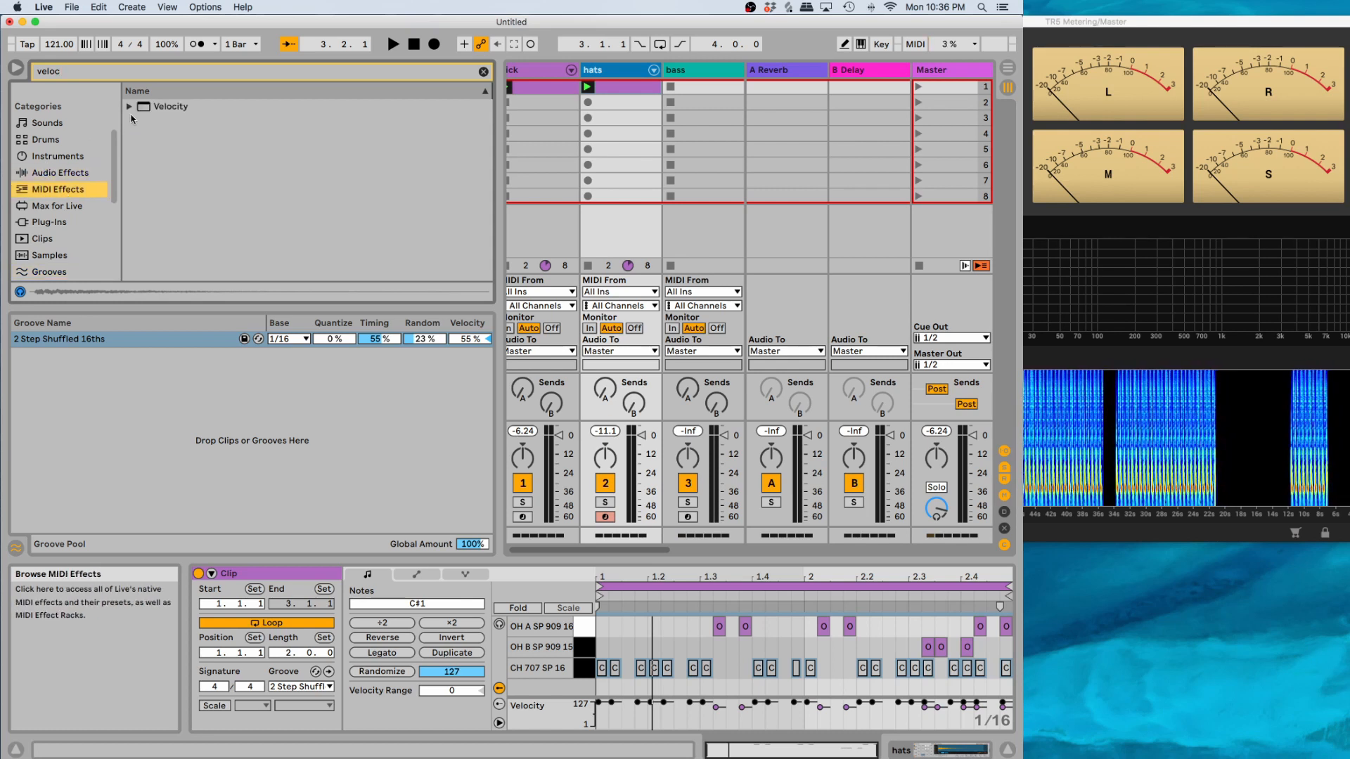
Insert the Velocity effect before the Drum Rack on the hats track and replace it with its Add some Random preset
left_click(158, 106)
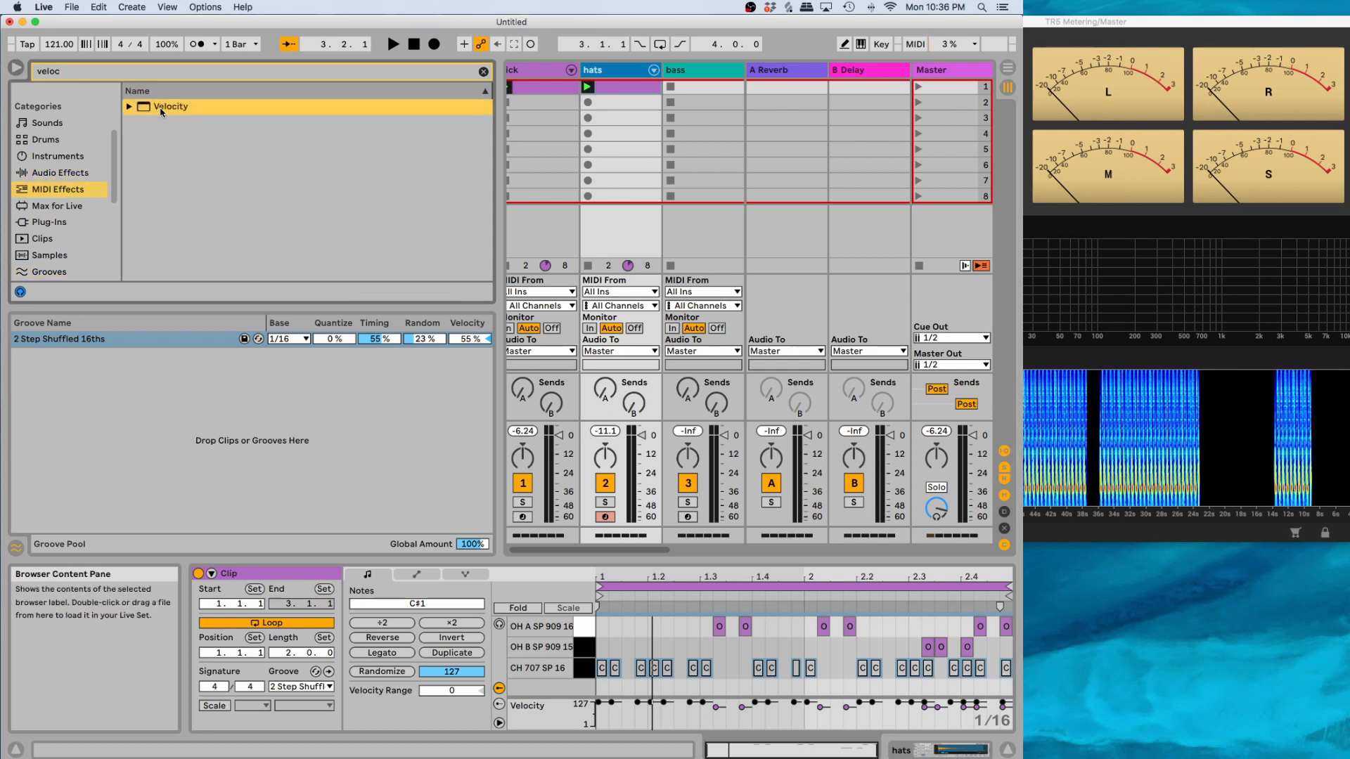
left_click(900, 752)
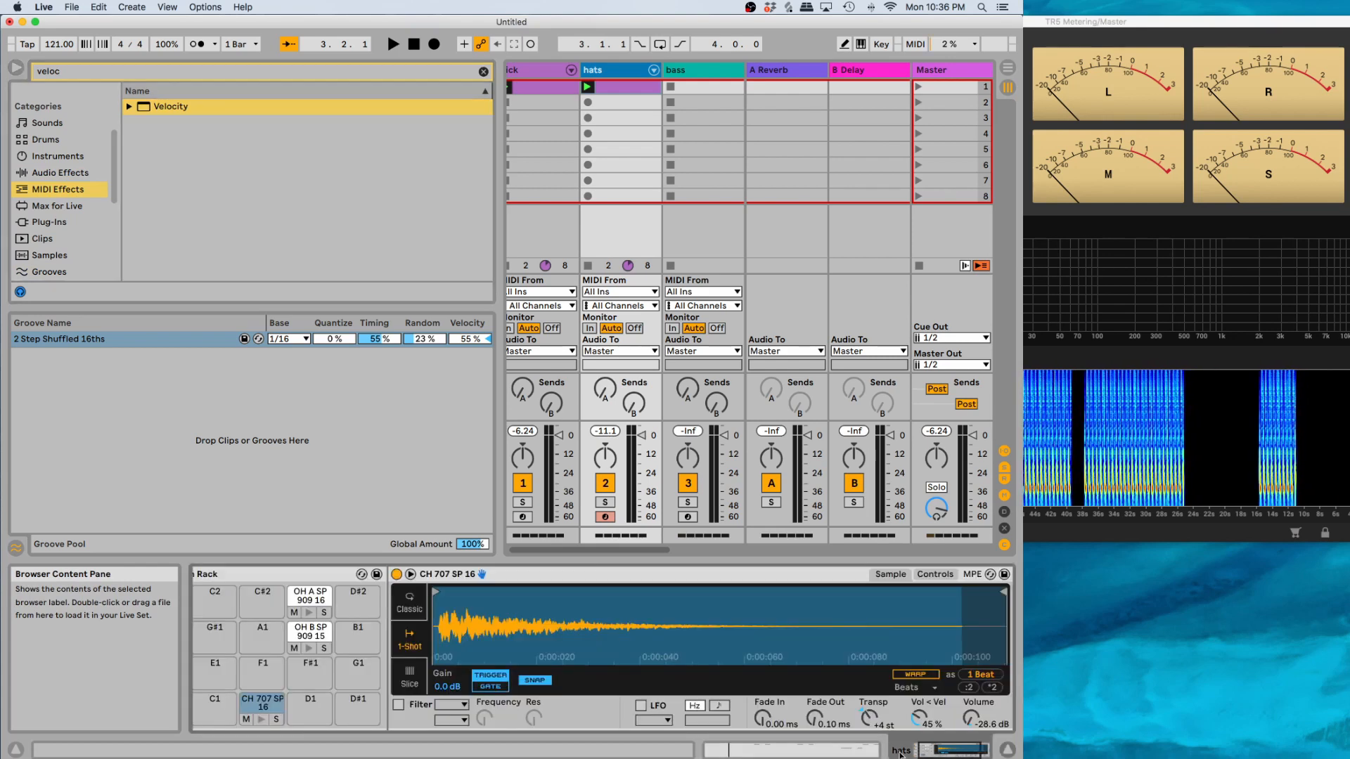
left_click(835, 747)
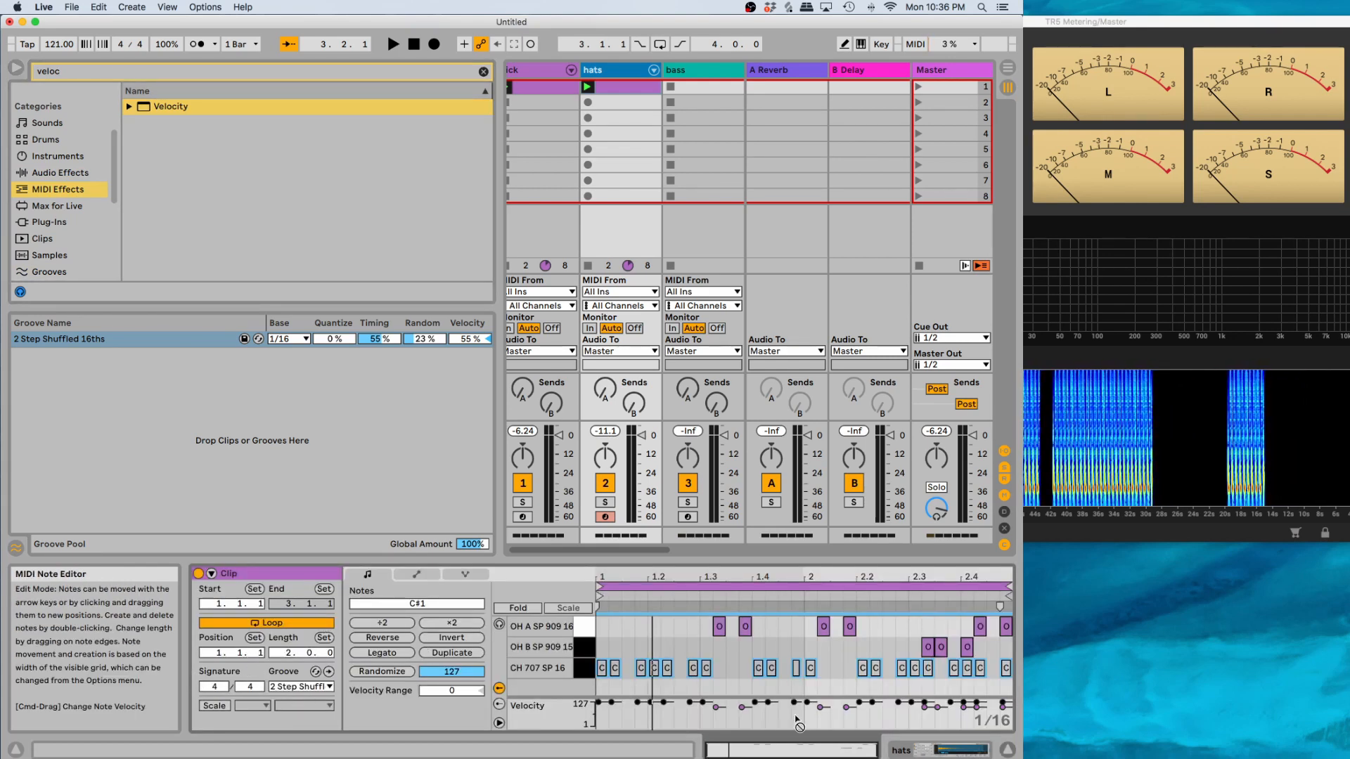
left_click(925, 751)
left_click(837, 751)
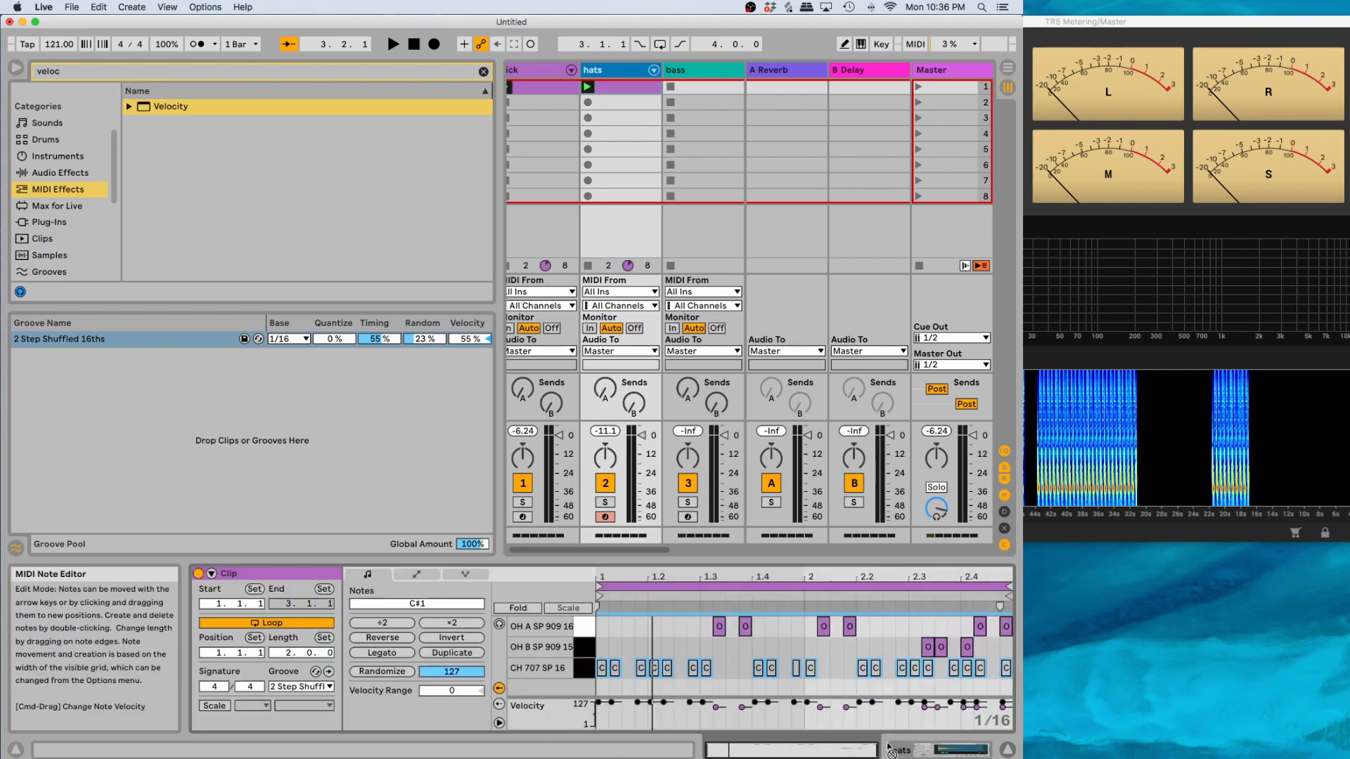
left_click(944, 752)
left_click_drag(945, 752, 205, 581)
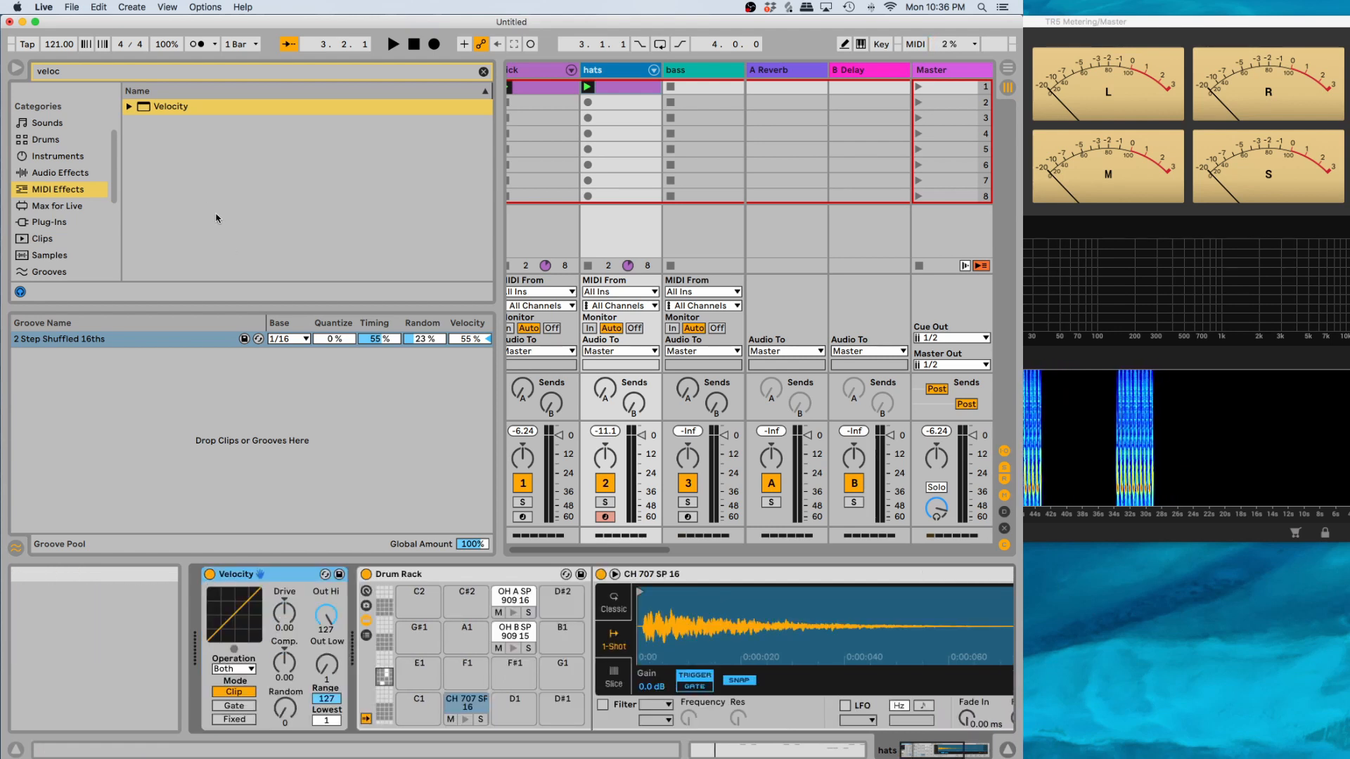
left_click(129, 107)
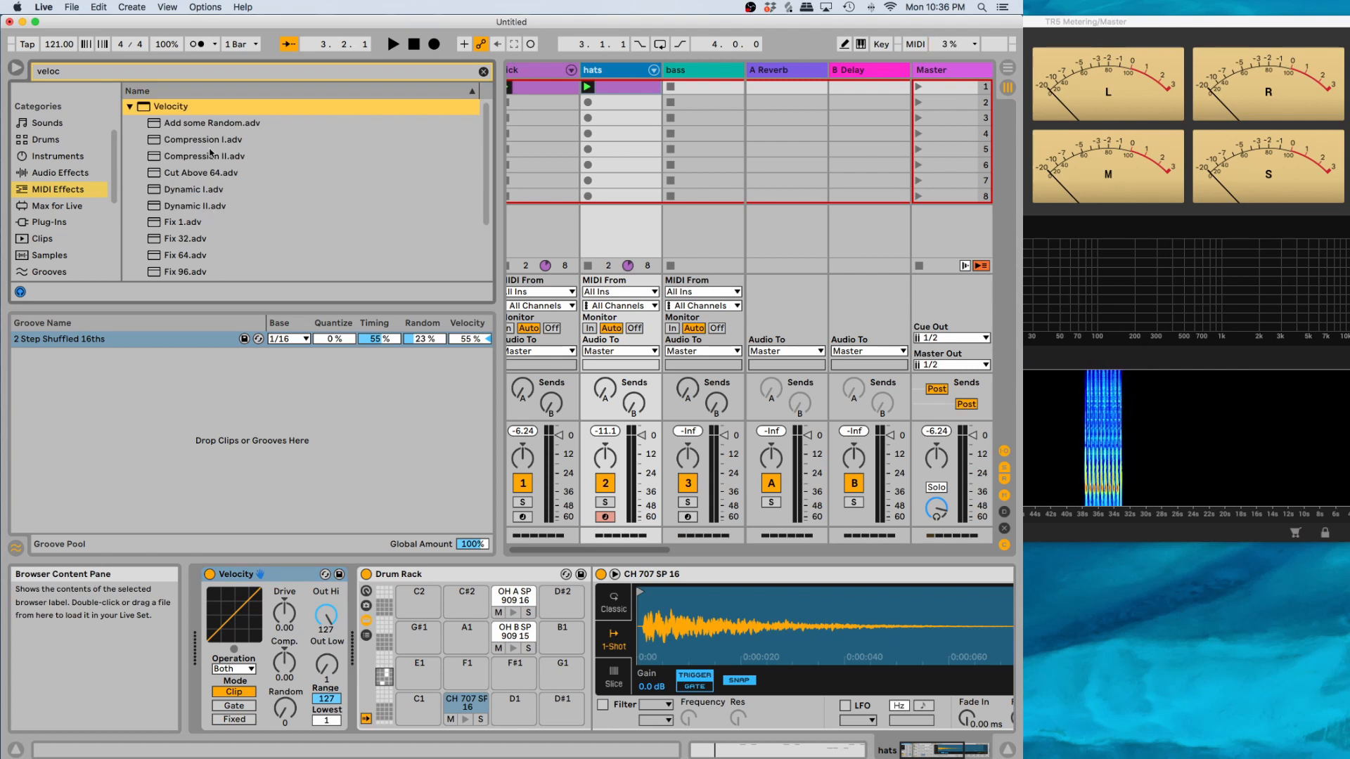
left_click_drag(183, 125, 283, 582)
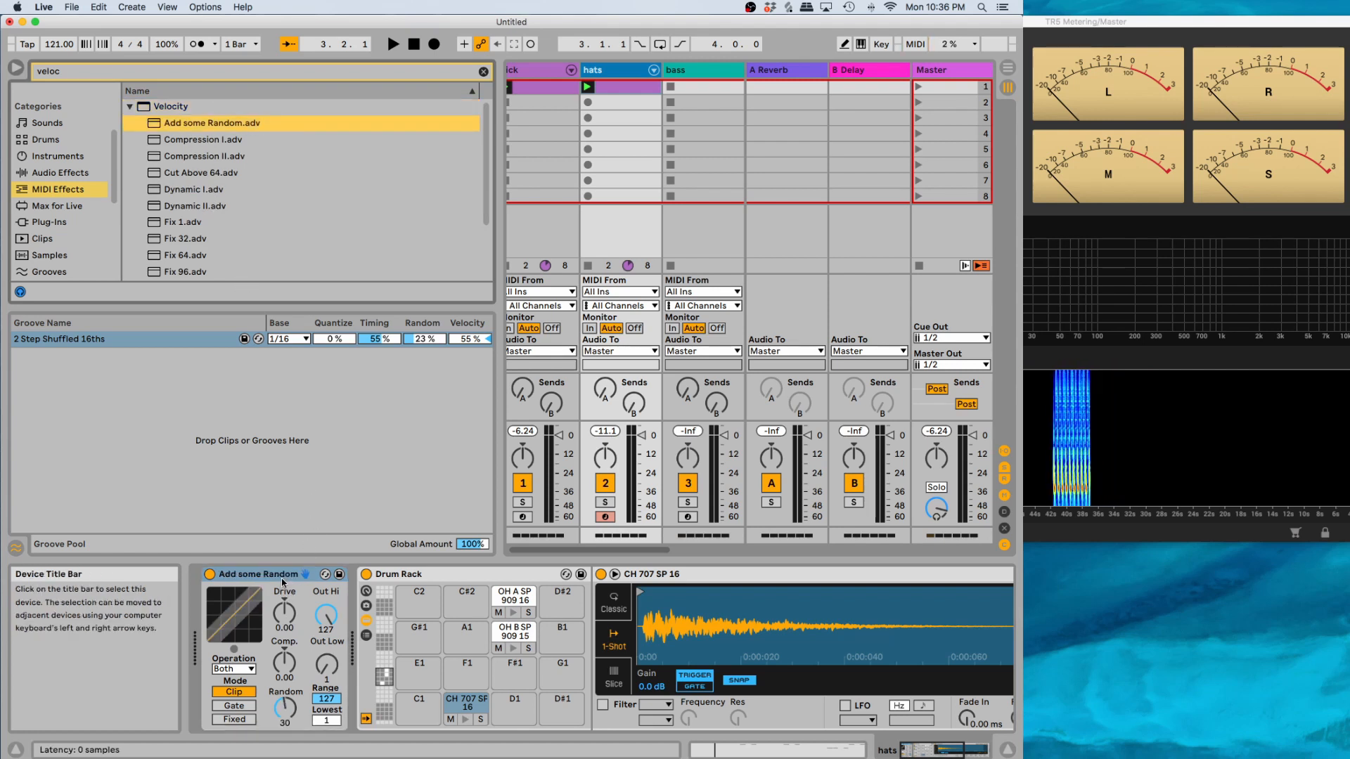
Set the hats clip's groove to None and start playback
left_click(794, 750)
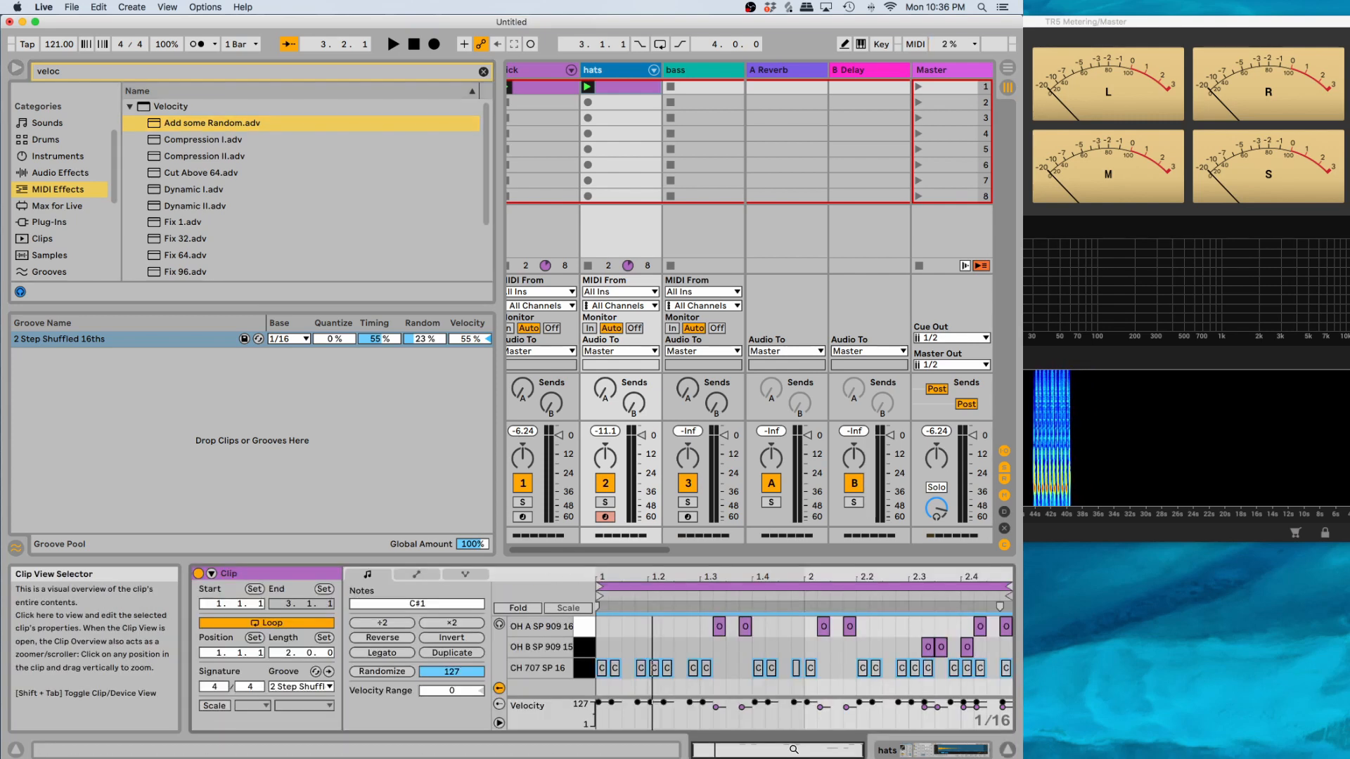
left_click(300, 687)
left_click(282, 699)
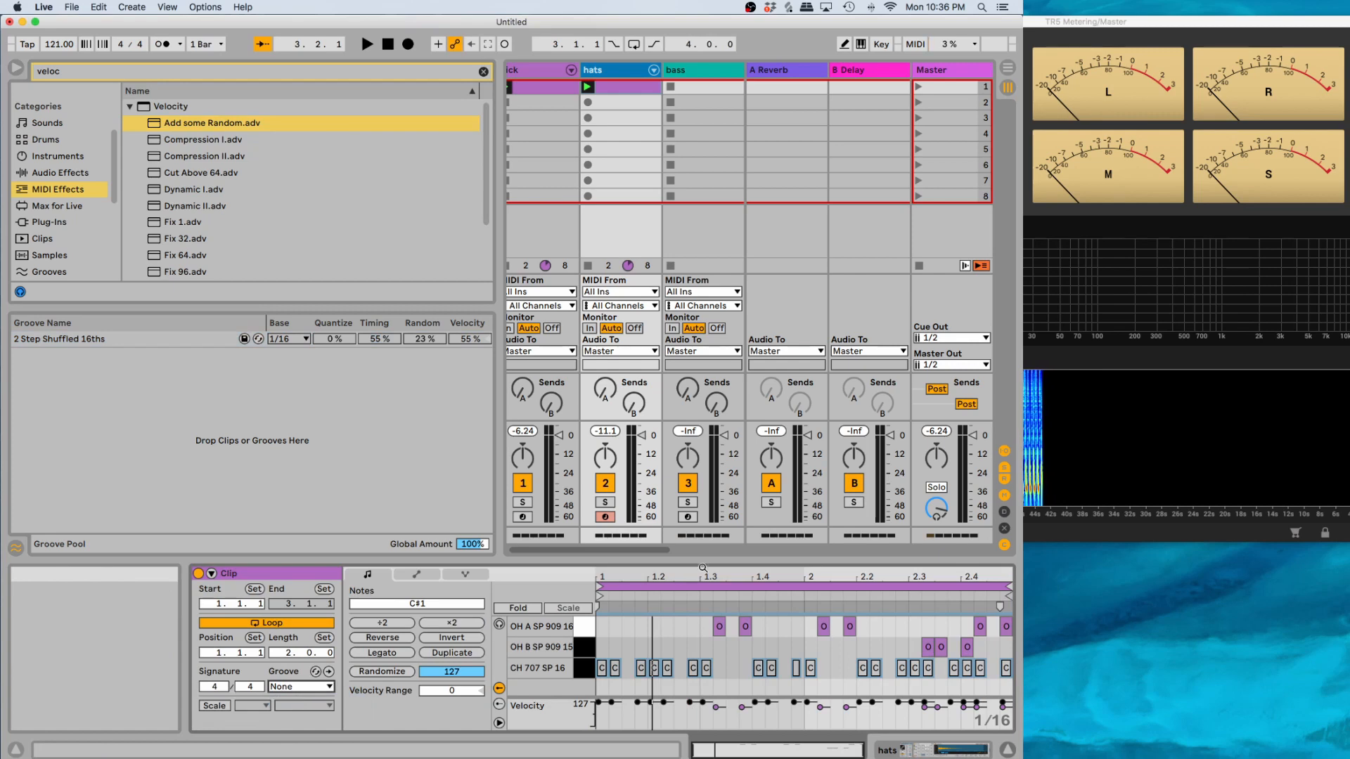
key("space")
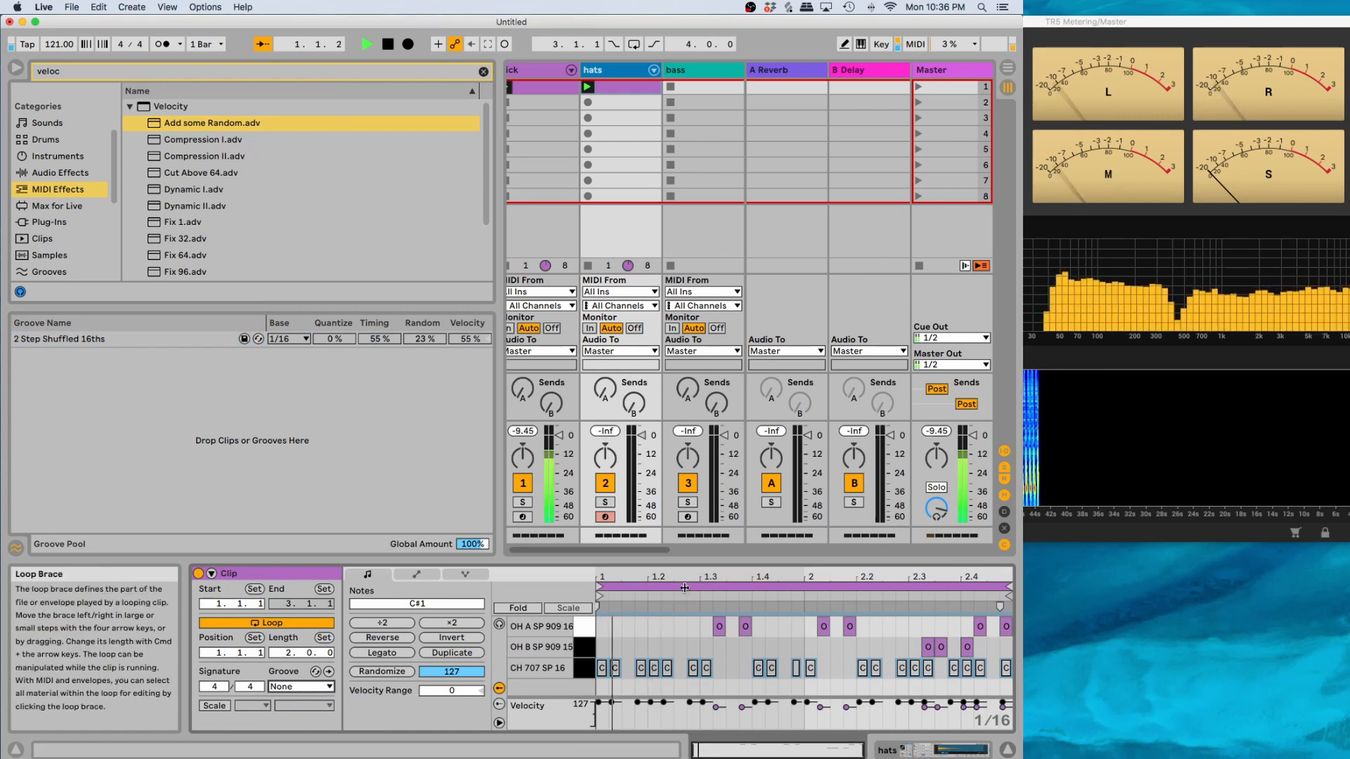
Compare the hats with the Add some Random device bypassed and re-enabled during playback
left_click(957, 752)
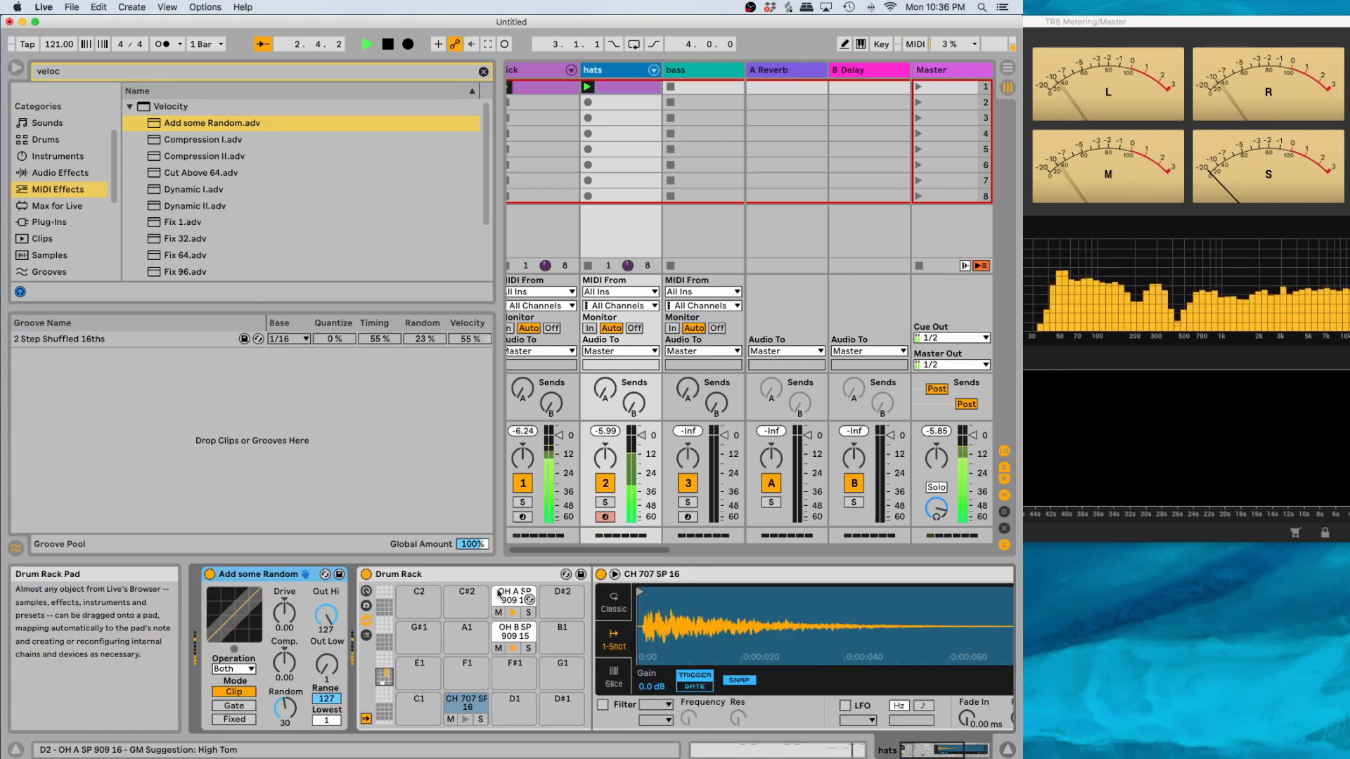
key("space")
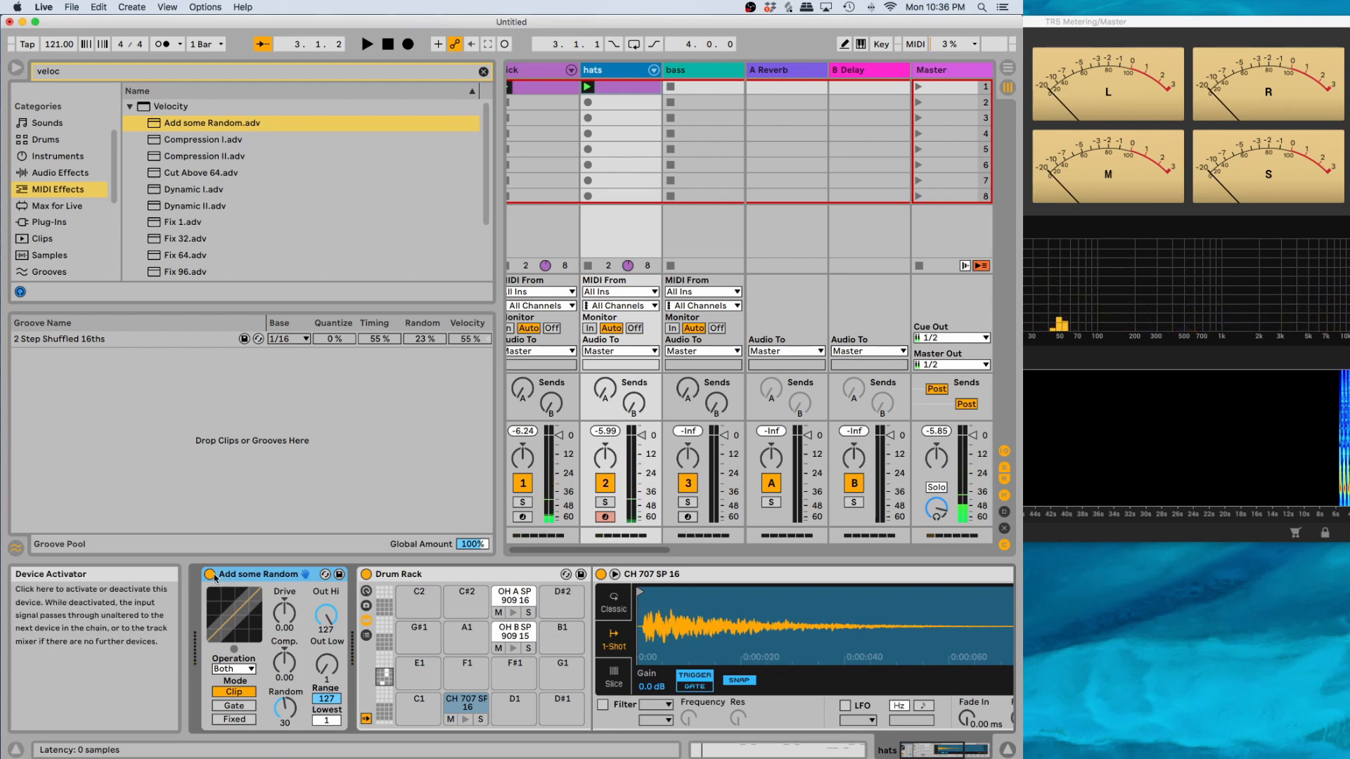
left_click(210, 574)
key("space")
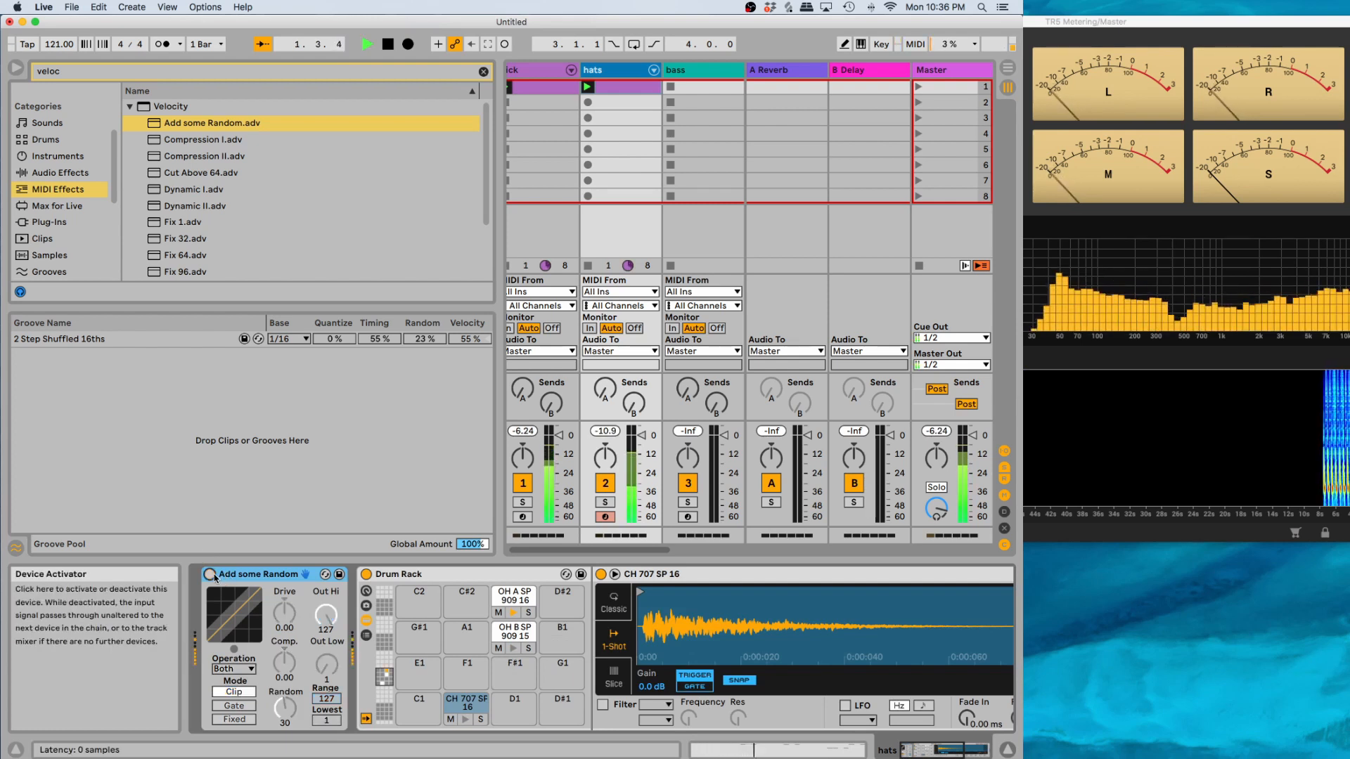
left_click(210, 575)
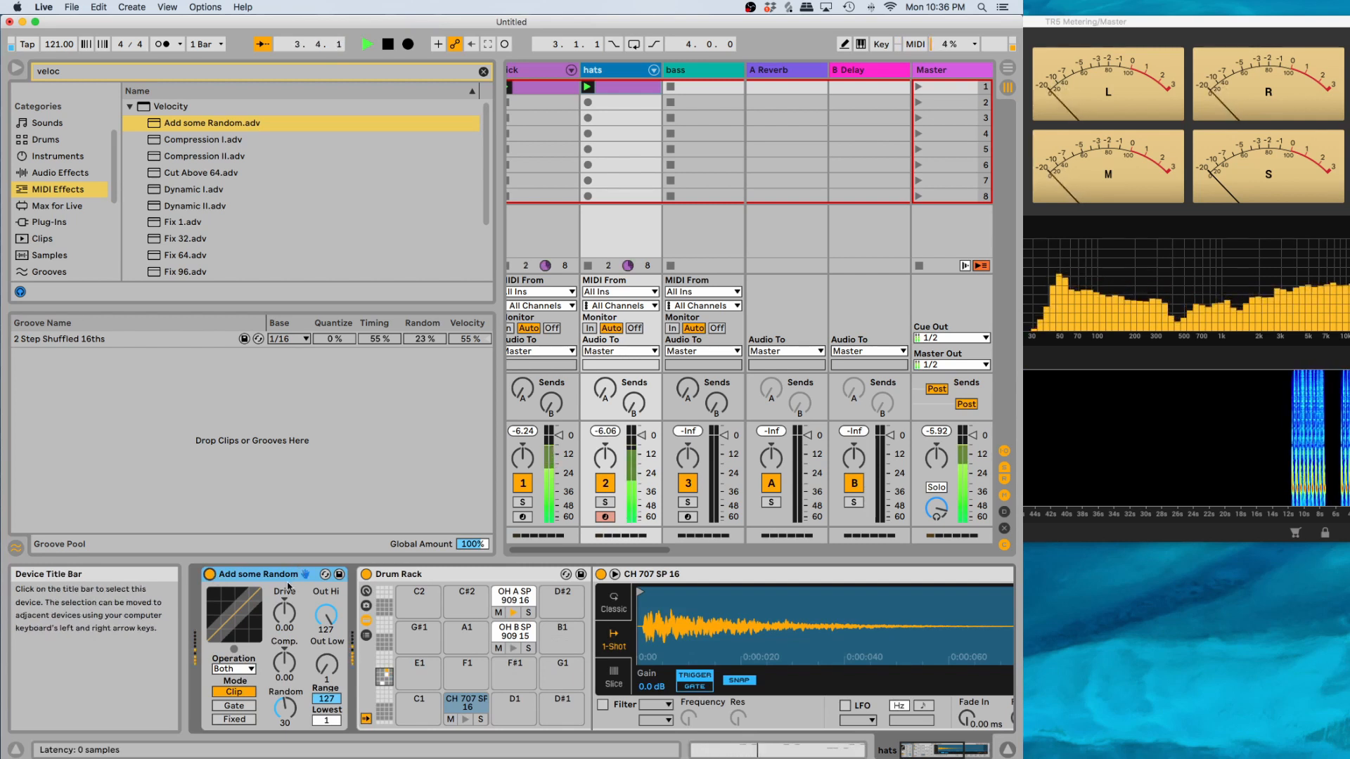
Set the Velocity device's Drive to 0.33 and Comp. to 0.25, auditioning the beat
left_click_drag(284, 609, 284, 588)
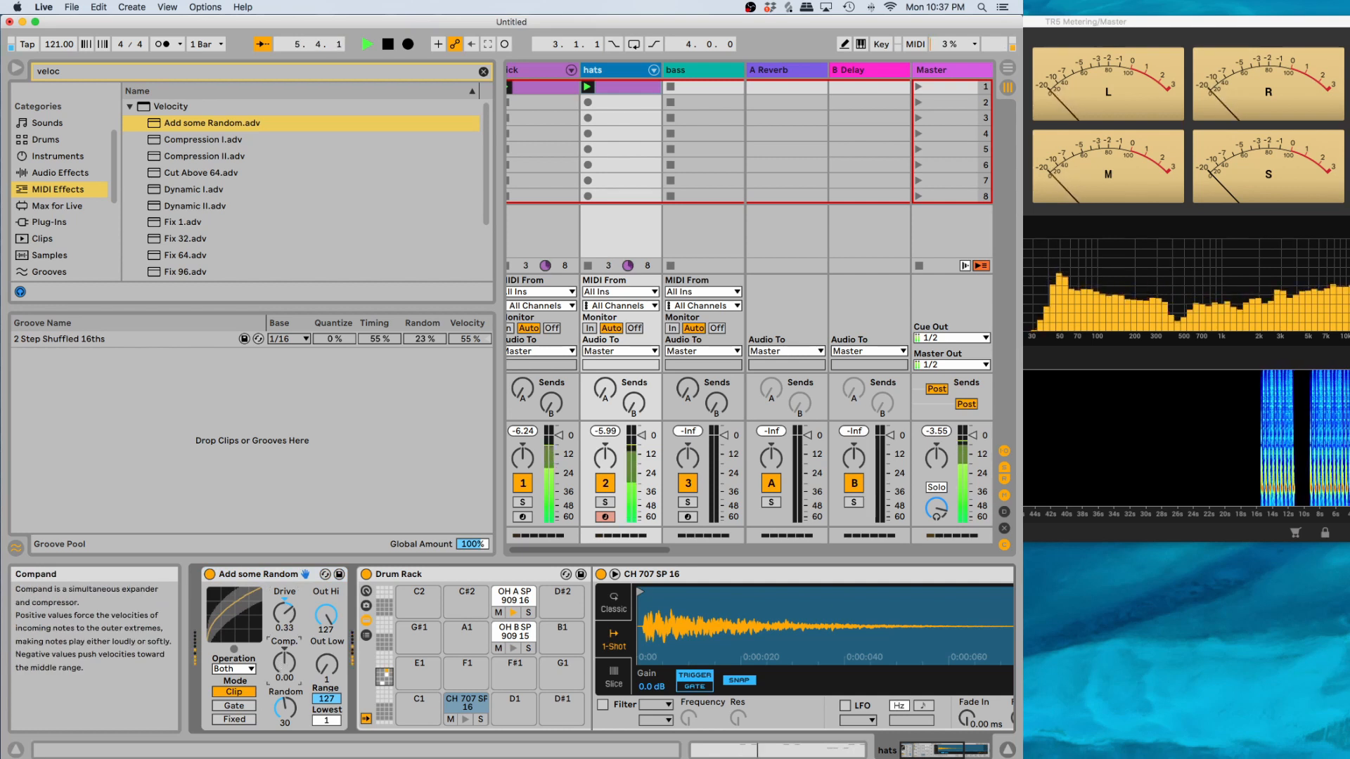
left_click_drag(284, 662, 284, 646)
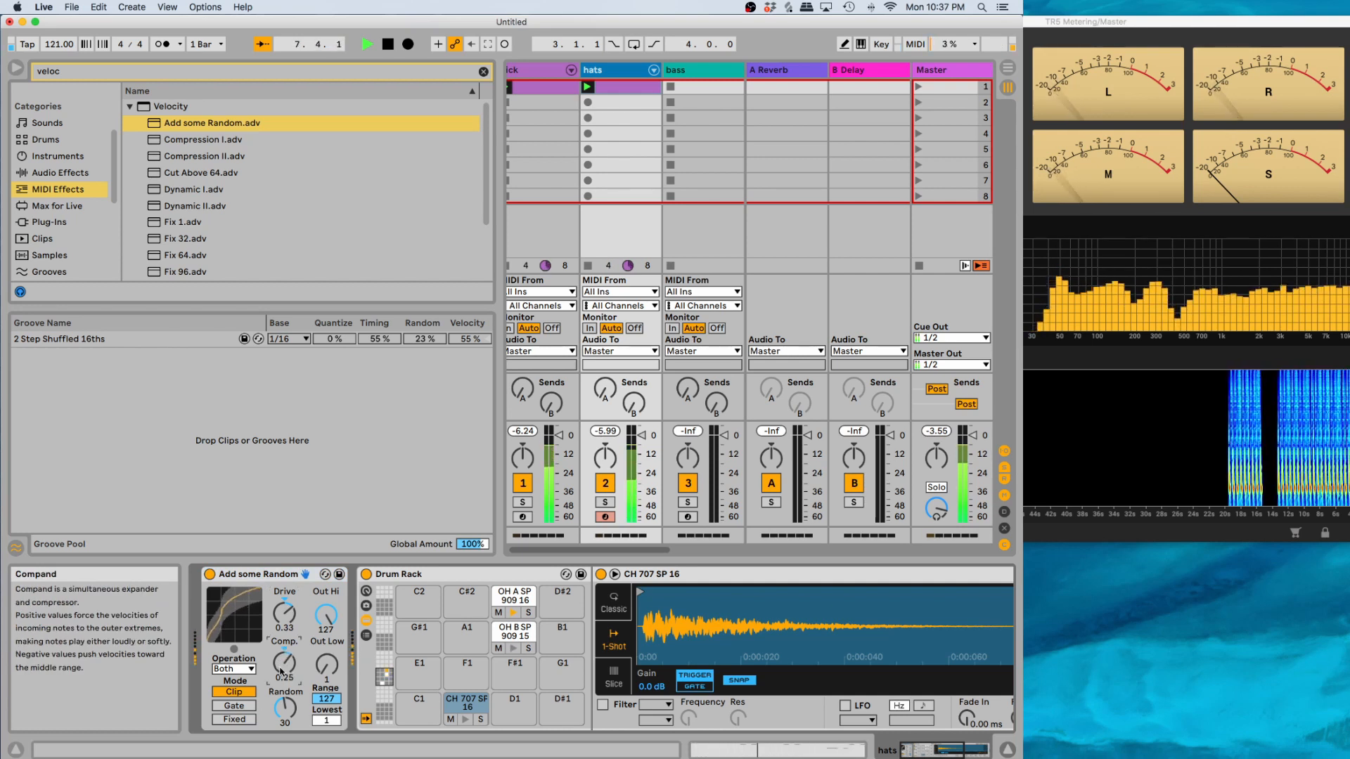
key("space")
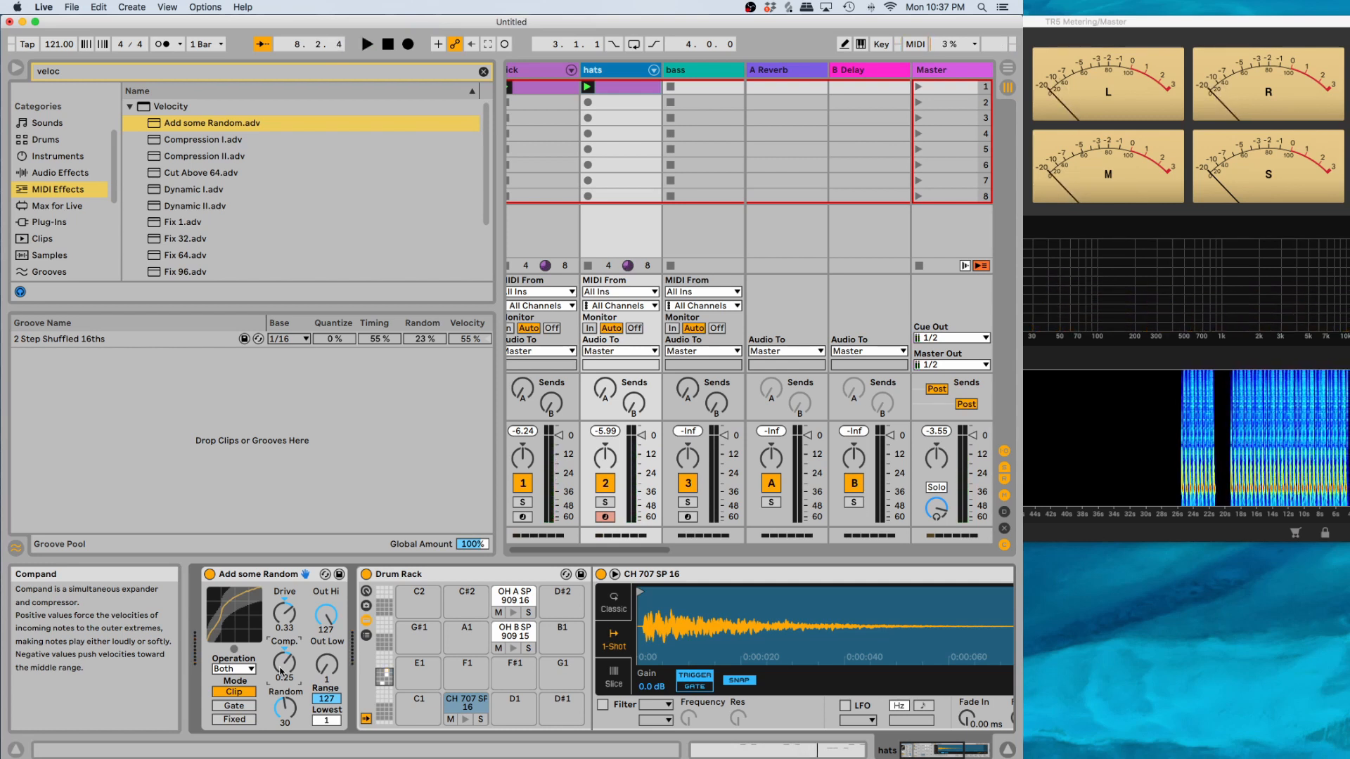
key("space")
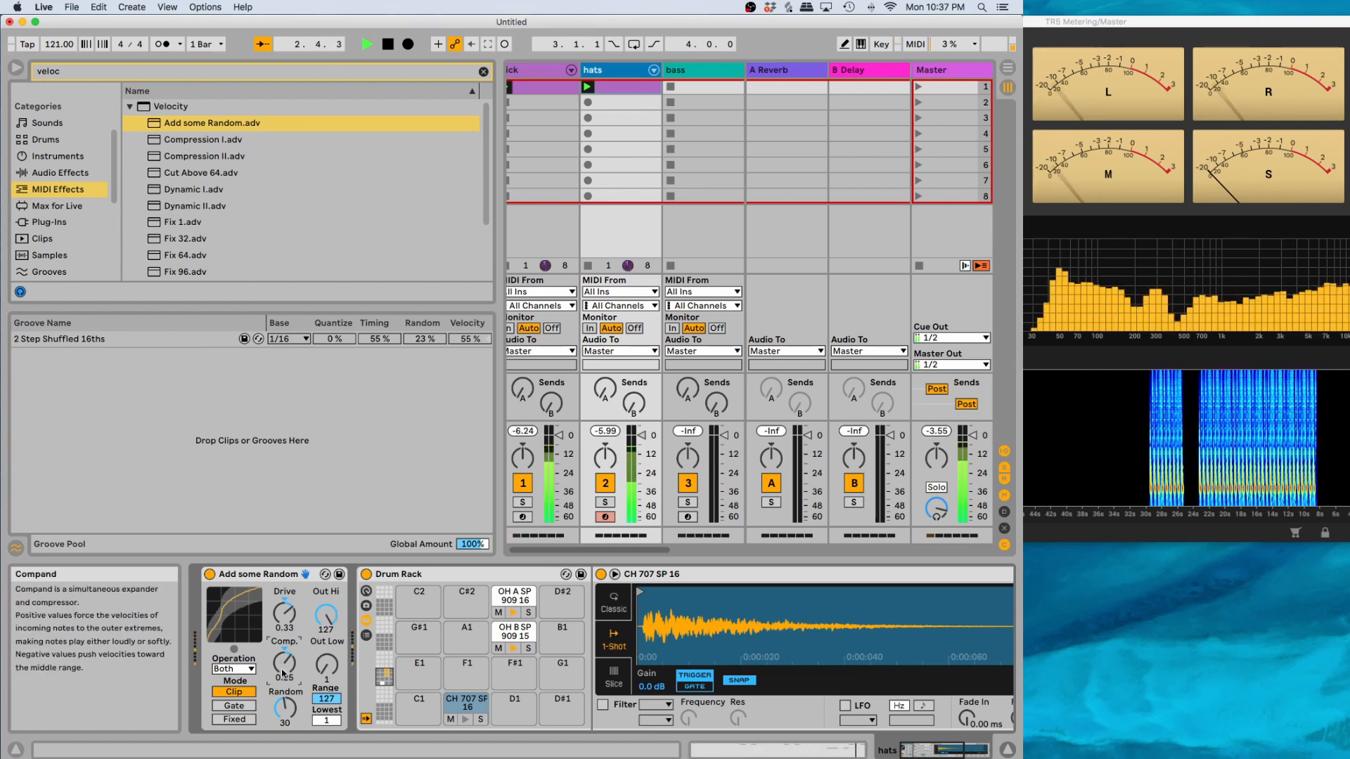
key("space")
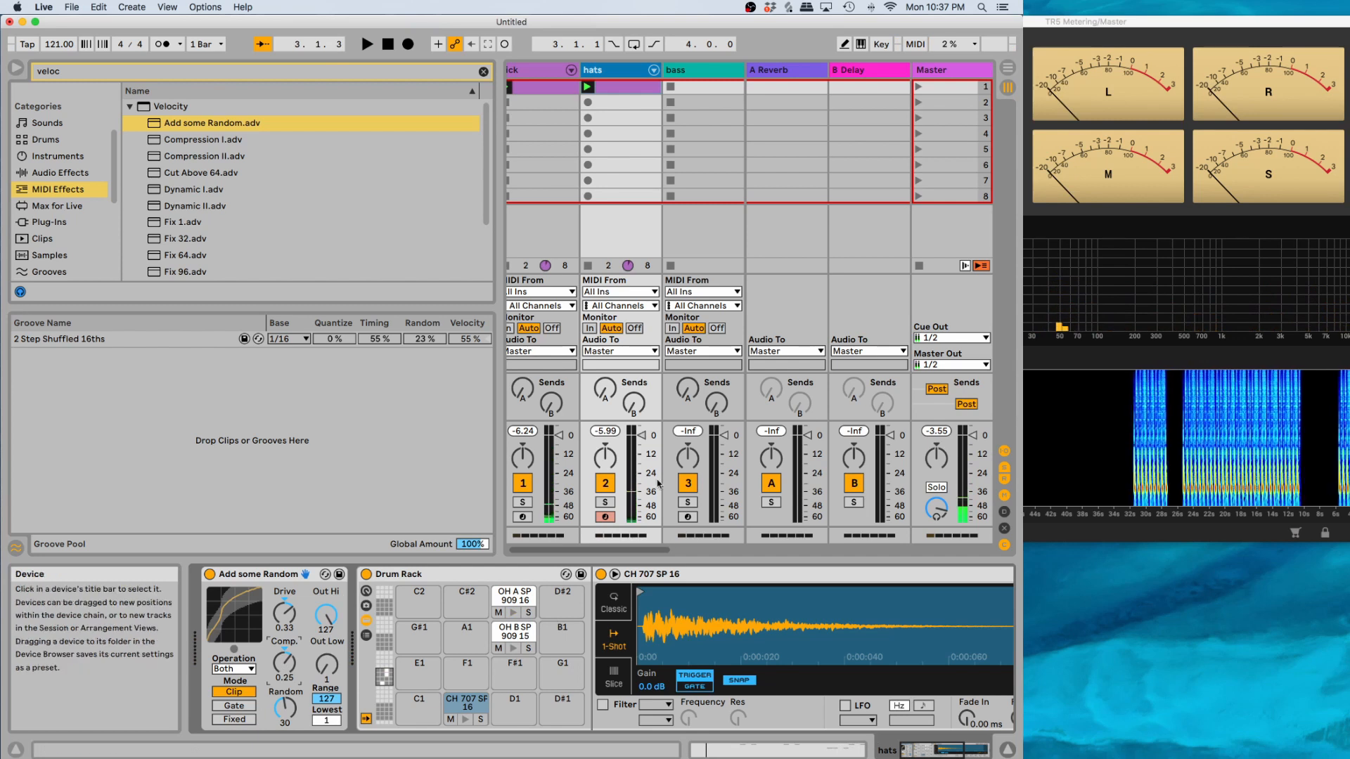
Solo the hats track and compare its sound with the Add some Random device bypassed and re-enabled
left_click(604, 502)
key("space")
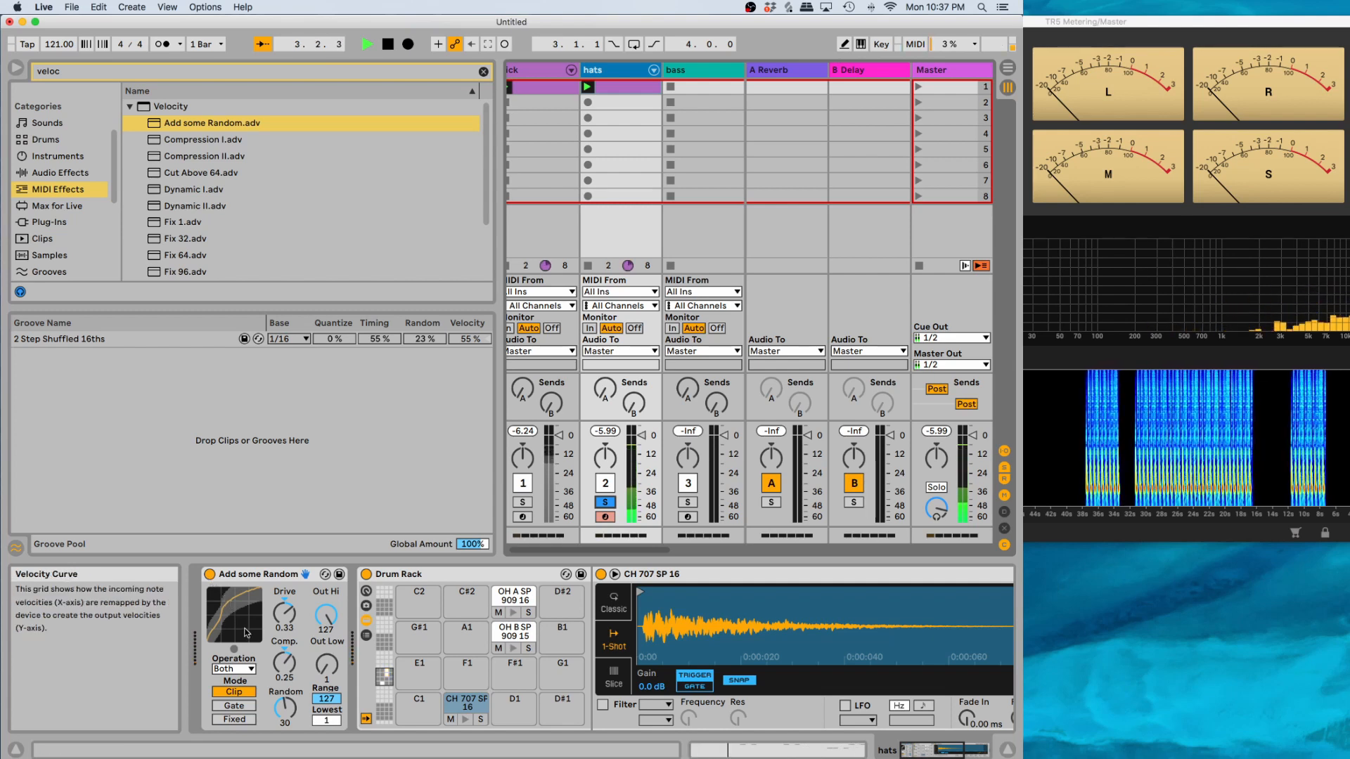
key("space")
left_click(208, 575)
key("space")
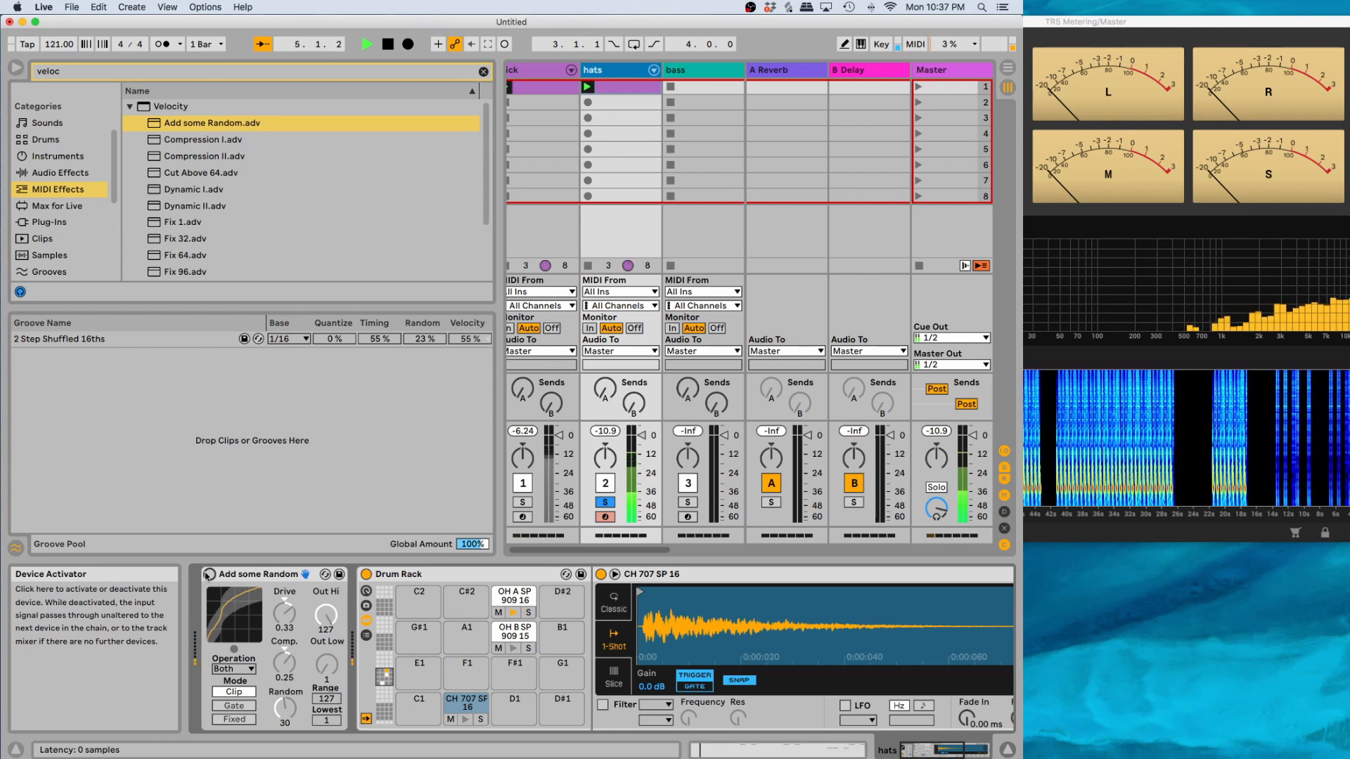
left_click(208, 575)
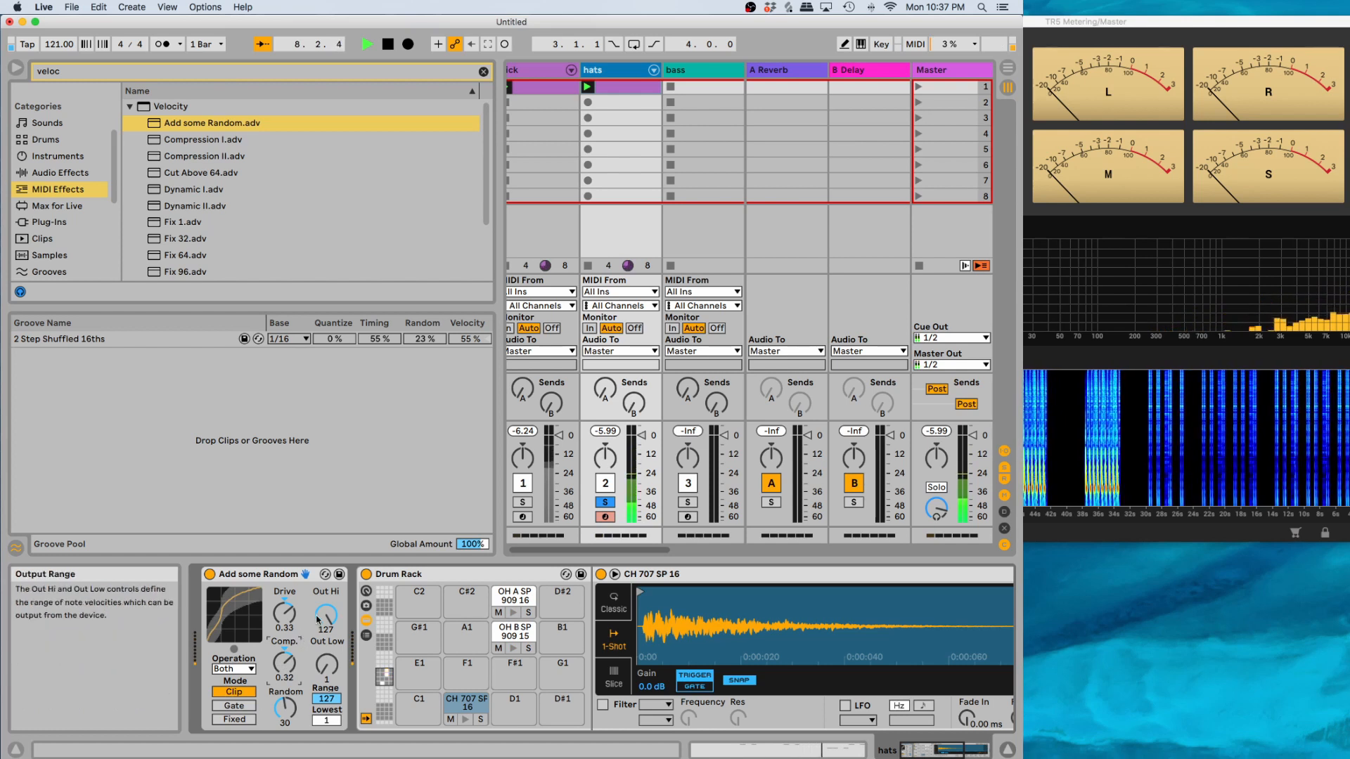
Set the Velocity device's Comp. to 0.32, Out Low to 51 and Out Hi to 87 while auditioning the hats
left_click_drag(326, 663, 327, 643)
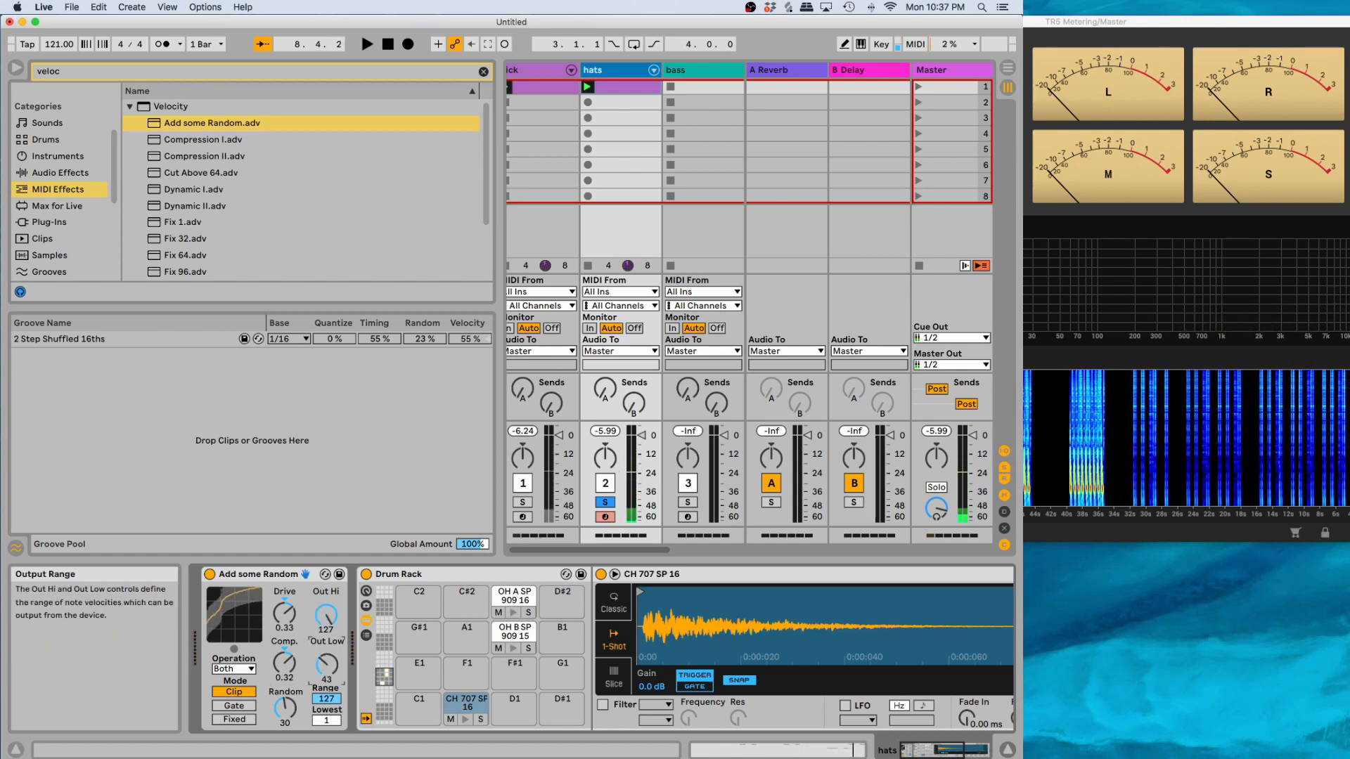
key("space")
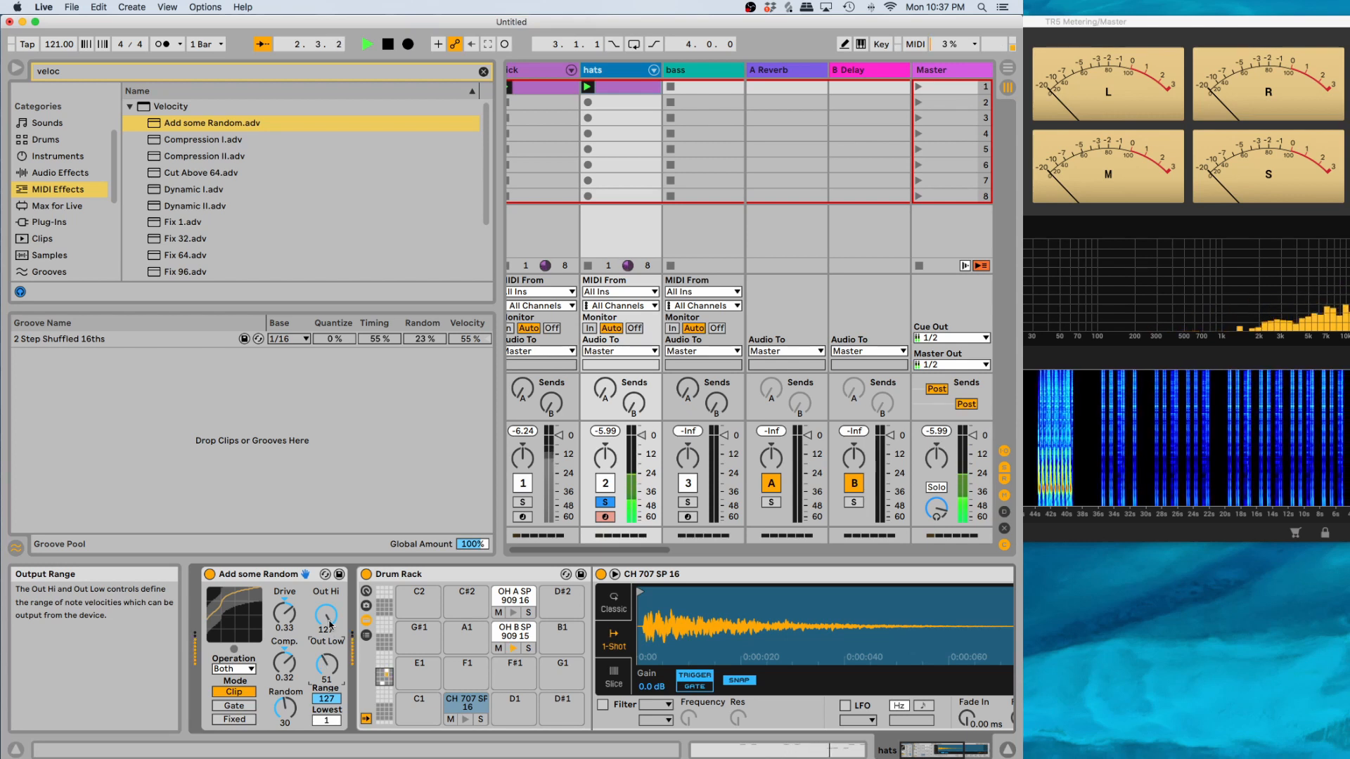
left_click_drag(326, 616, 326, 643)
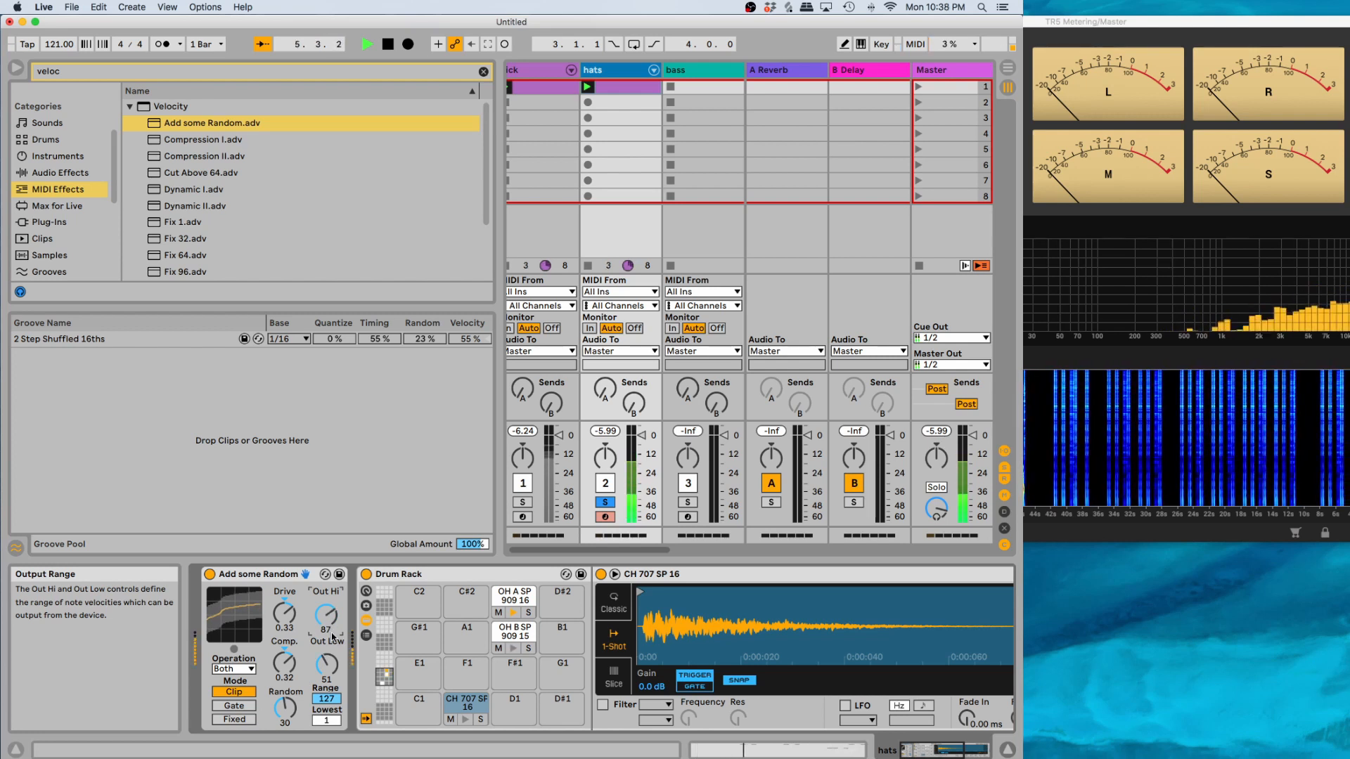
Unsolo the hats track and raise its volume slightly against the kick, ending with playback stopped
left_click(605, 503)
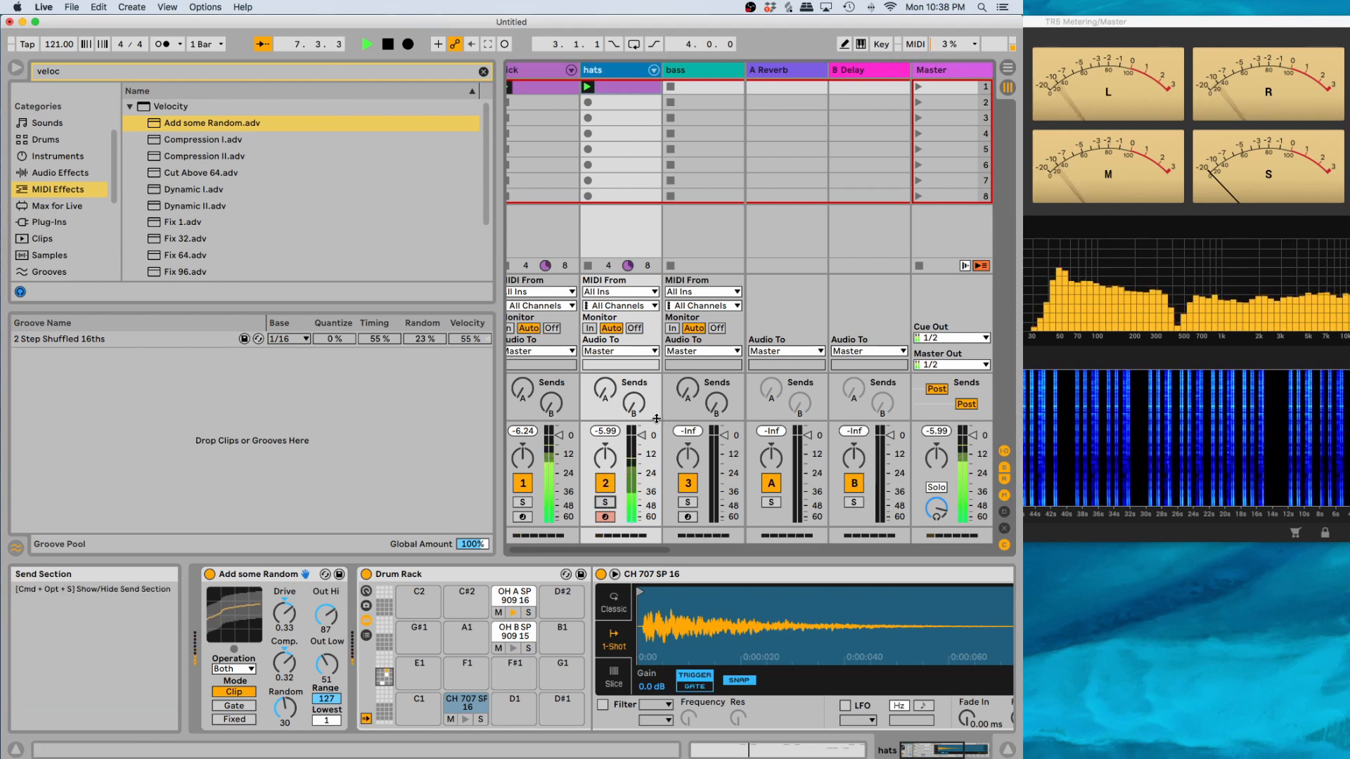
left_click_drag(642, 435, 640, 428)
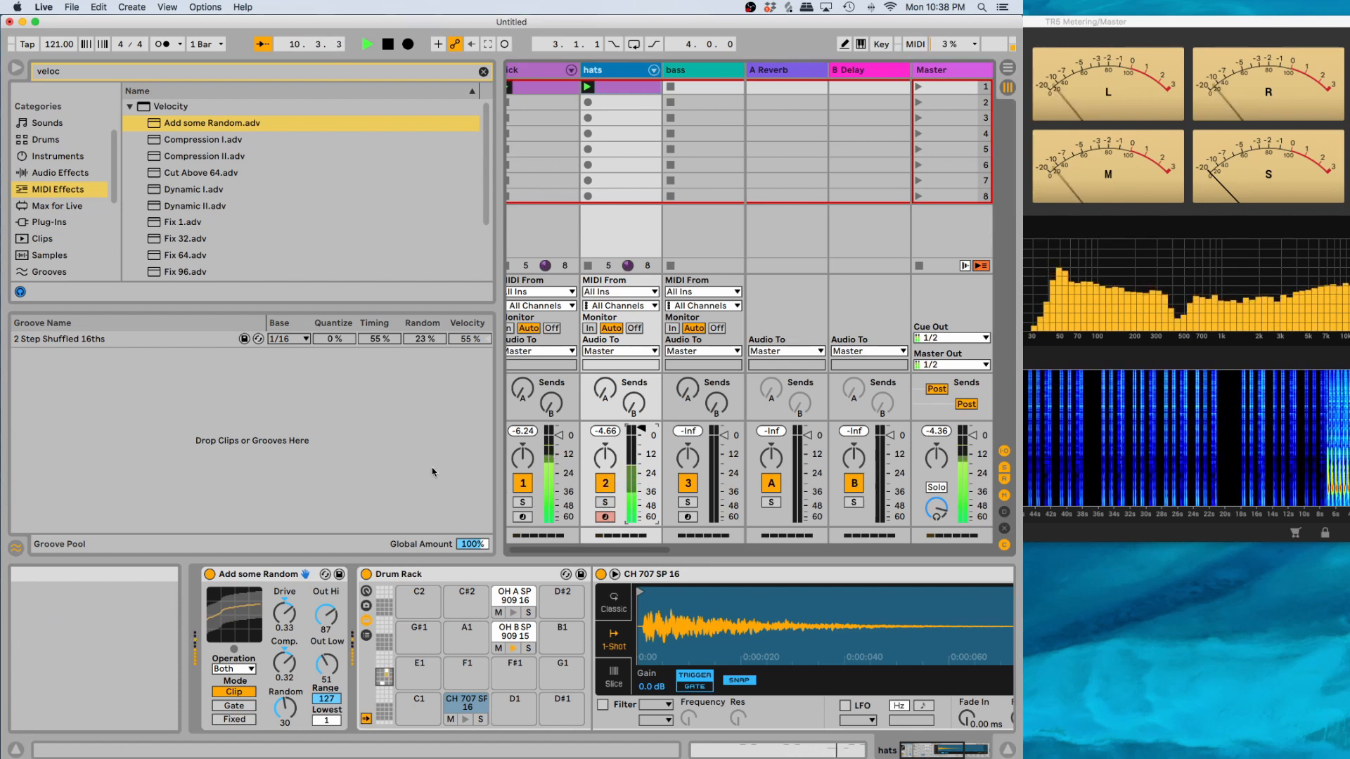
key("space")
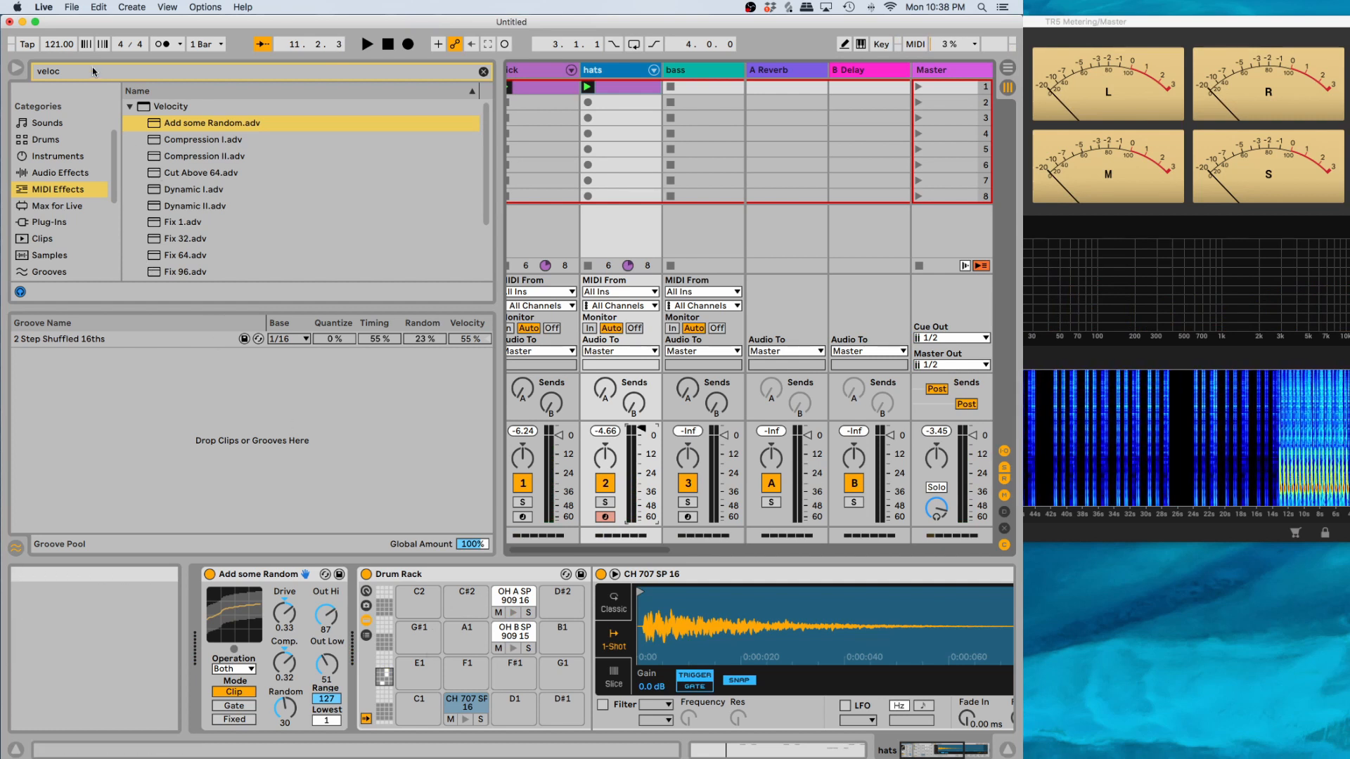
Search the audio effects for "auto", add Auto Pan after the Drum Rack on the hats track and start playback
key("Escape")
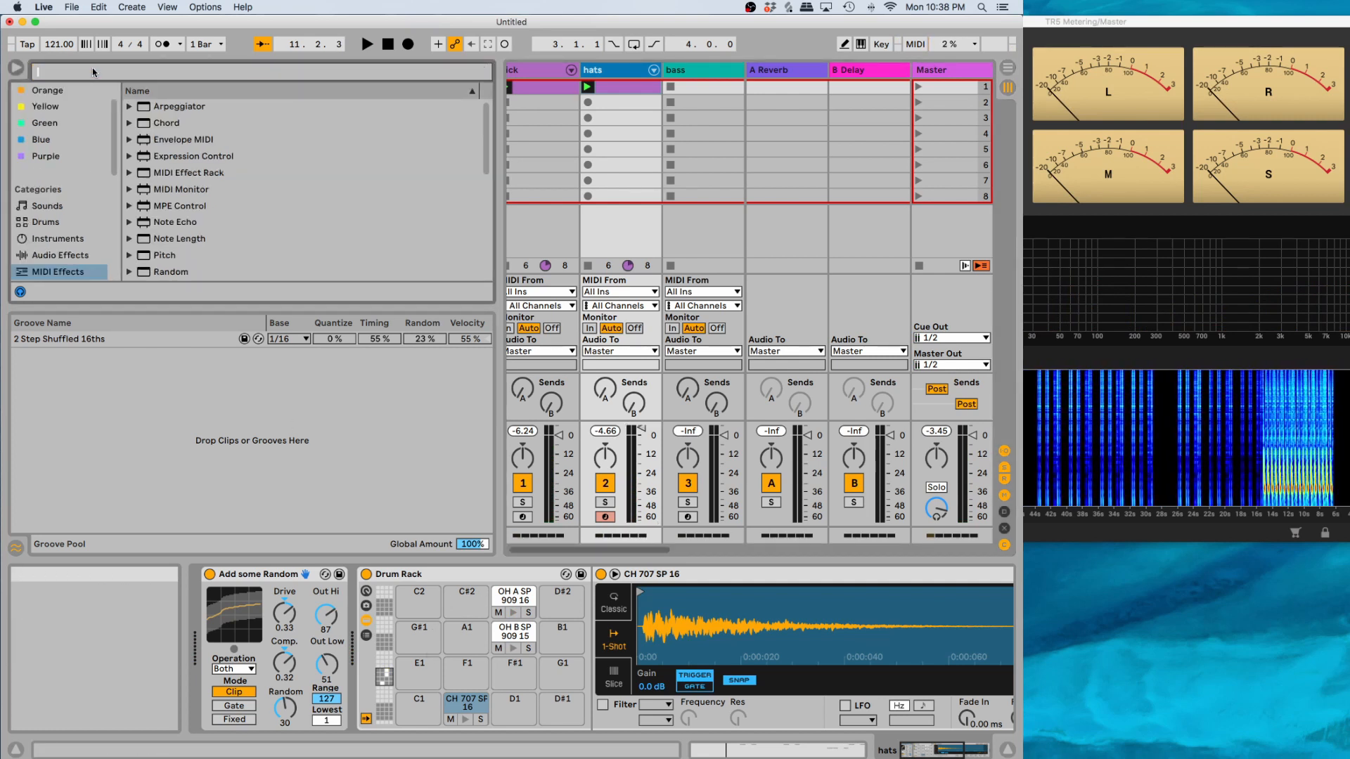
type("auto")
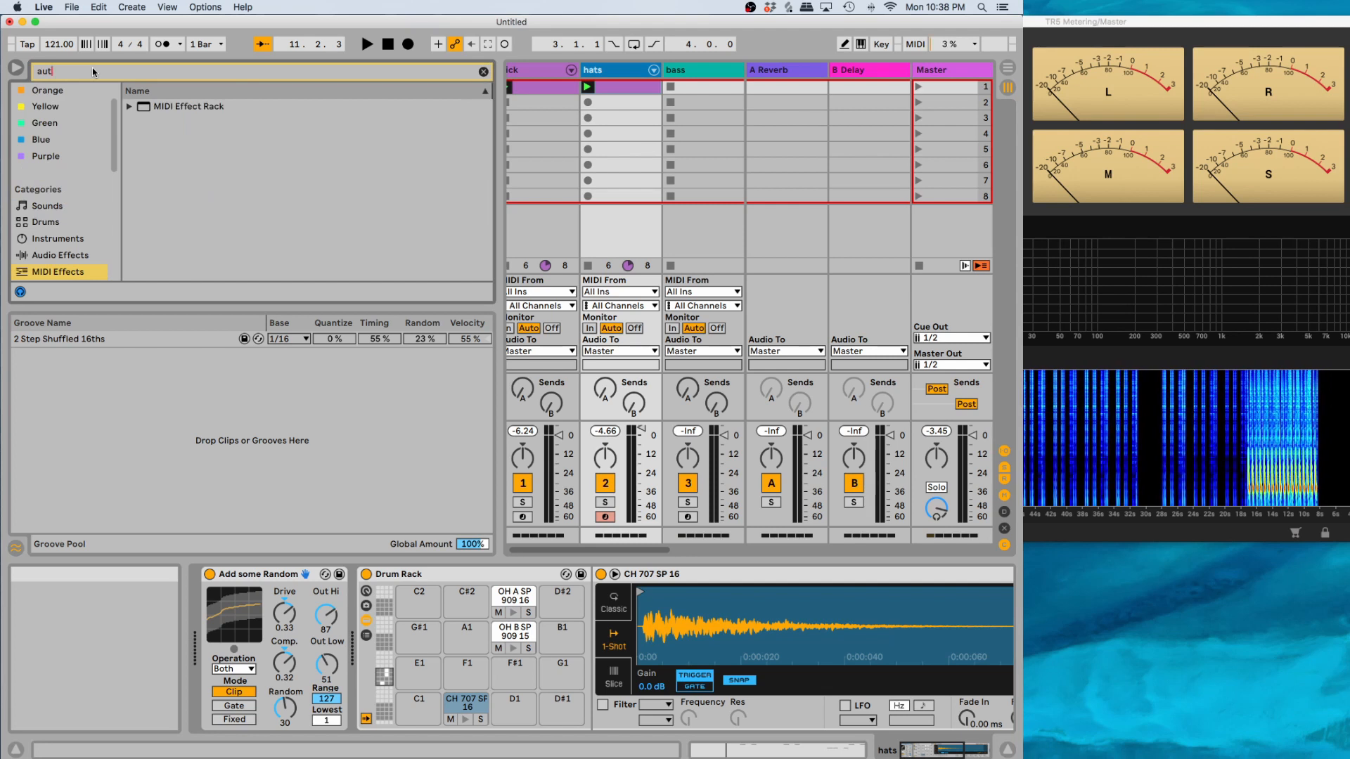
left_click(129, 109)
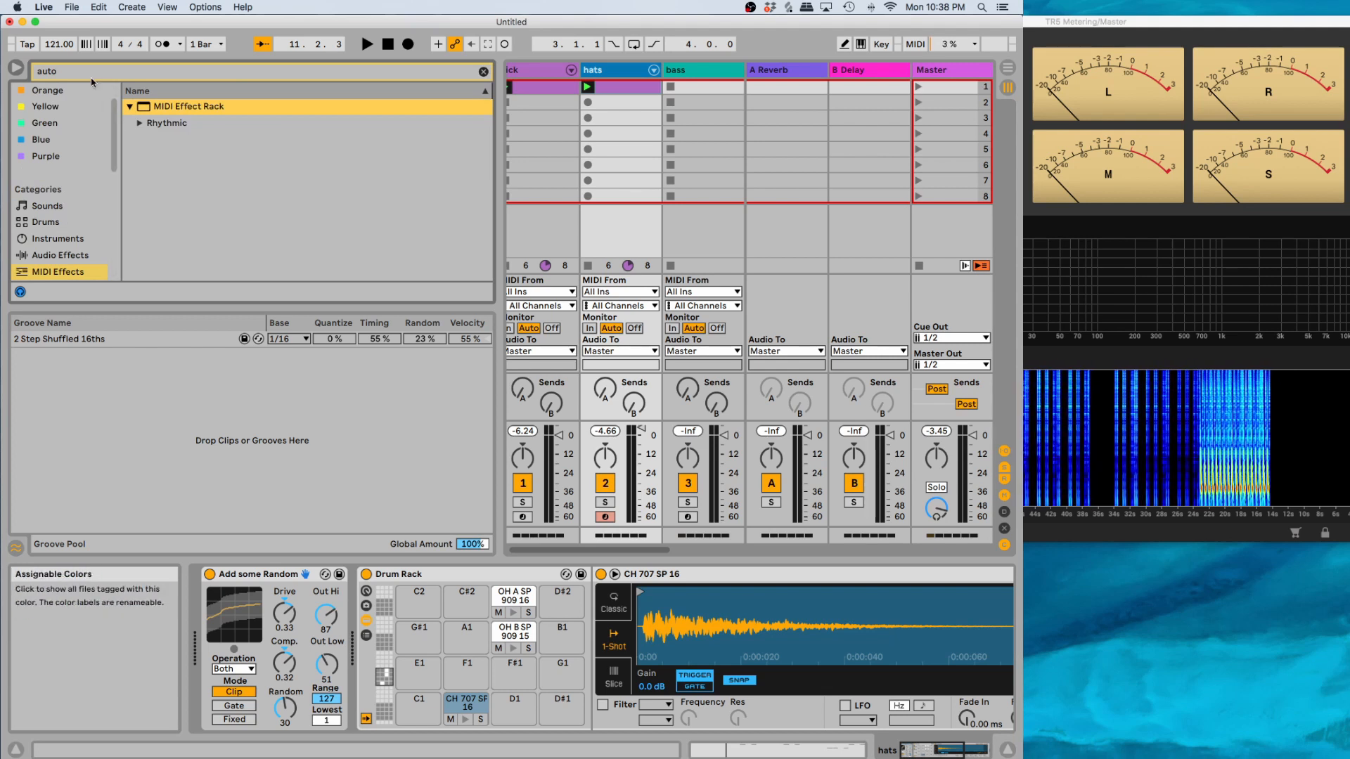
scroll(70, 231, "down", 3)
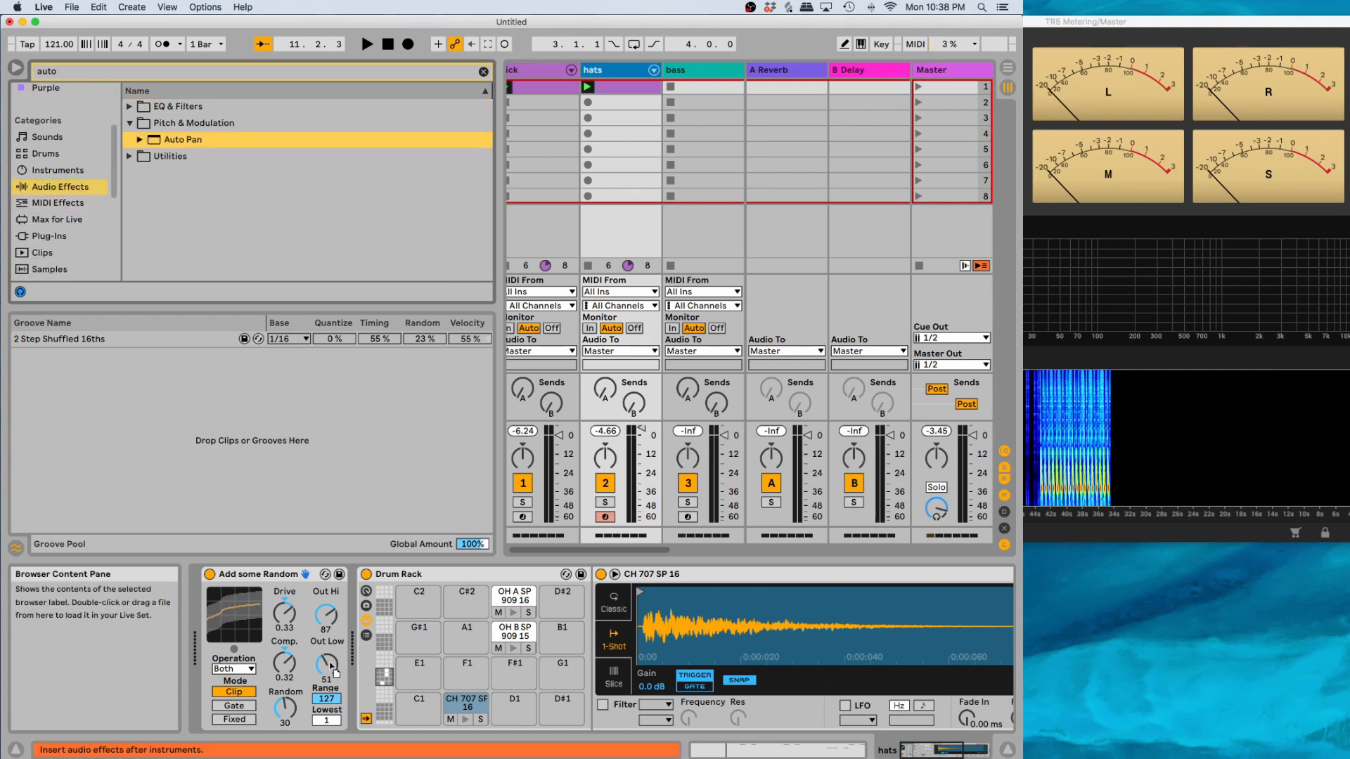
left_click_drag(376, 663, 947, 626)
key("space")
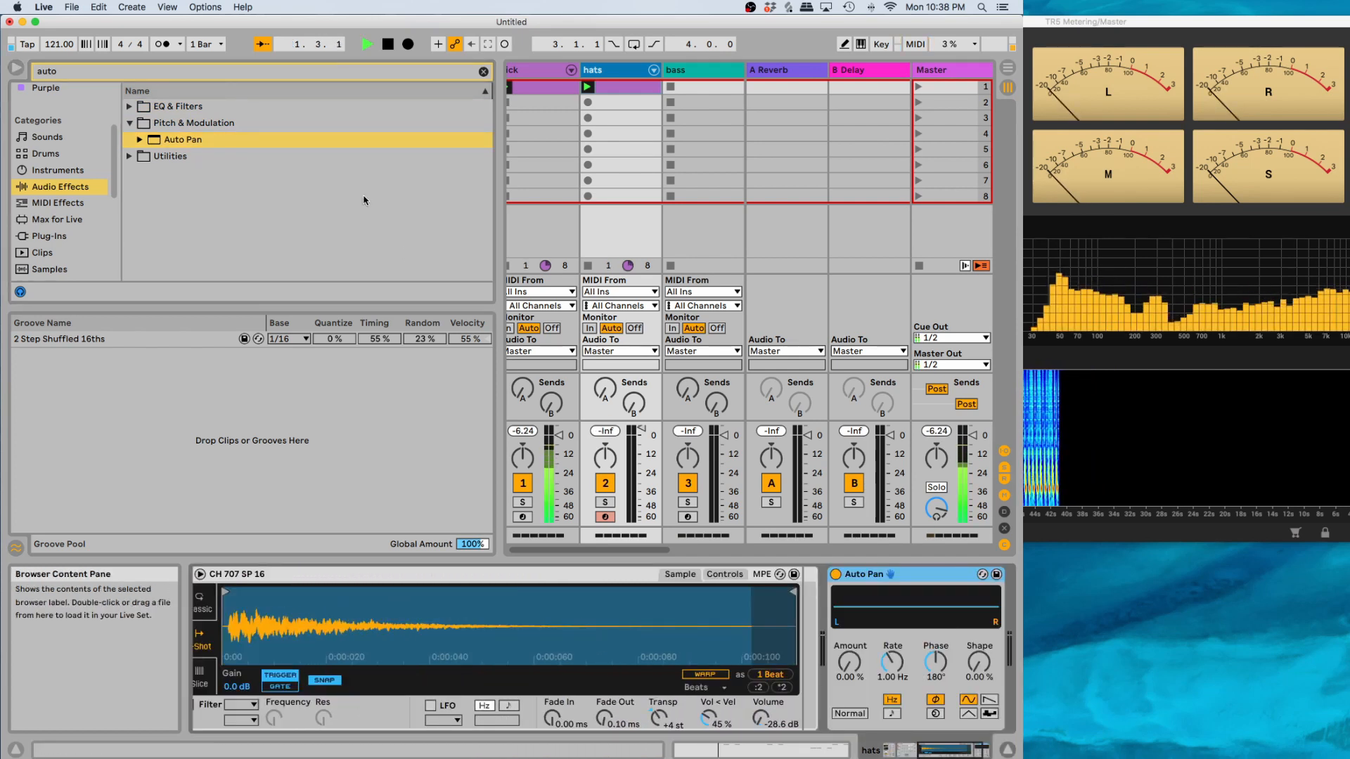
Stop playback and replace the hats track's Auto Pan with its Around The Head preset
left_click(140, 140)
key("space")
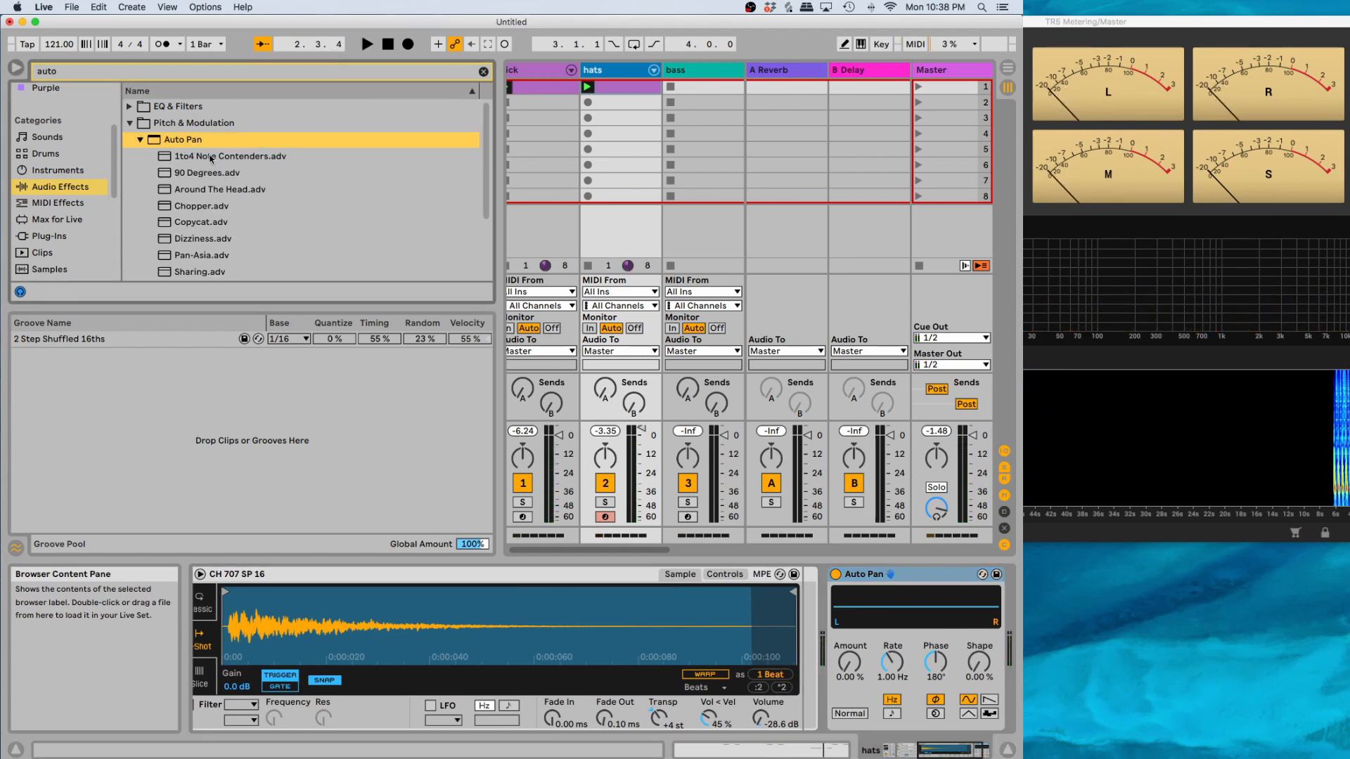
scroll(190, 183, "down", 5)
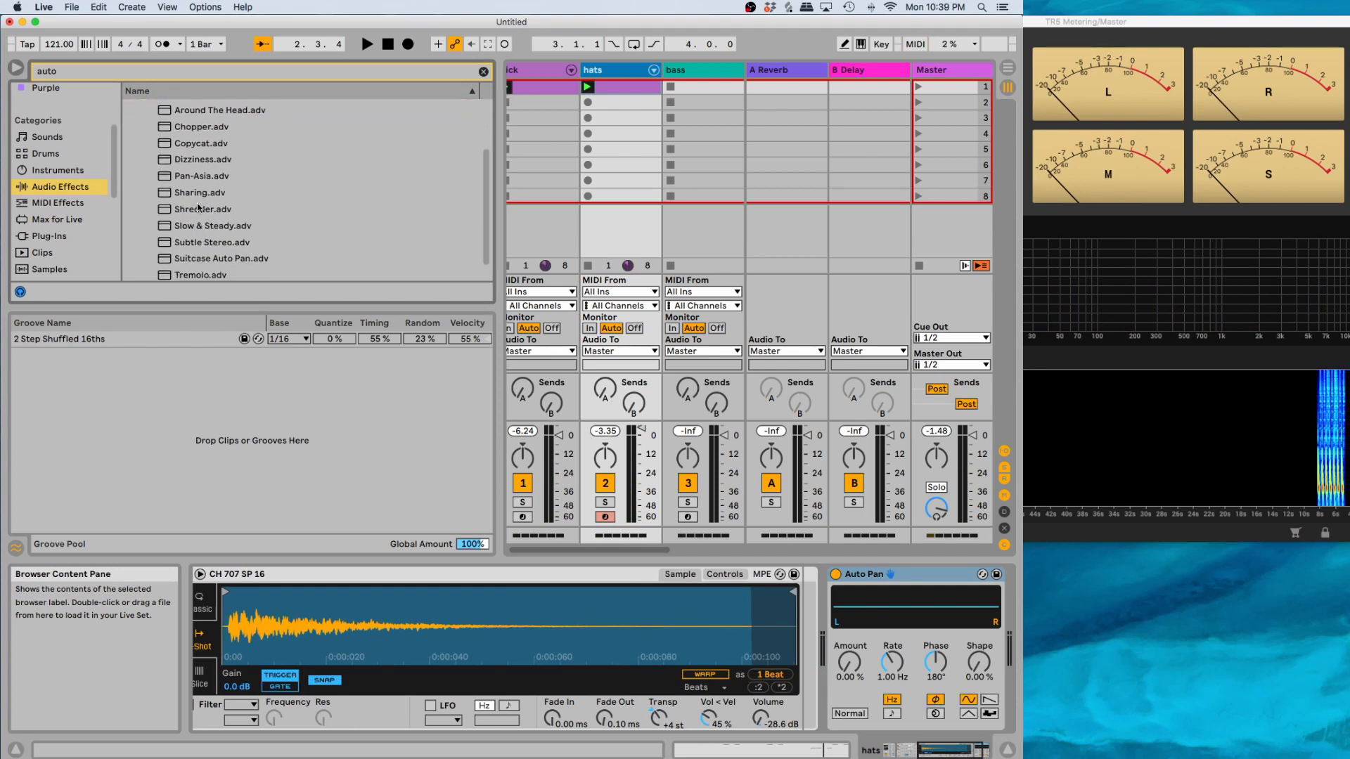
scroll(197, 207, "up", 3)
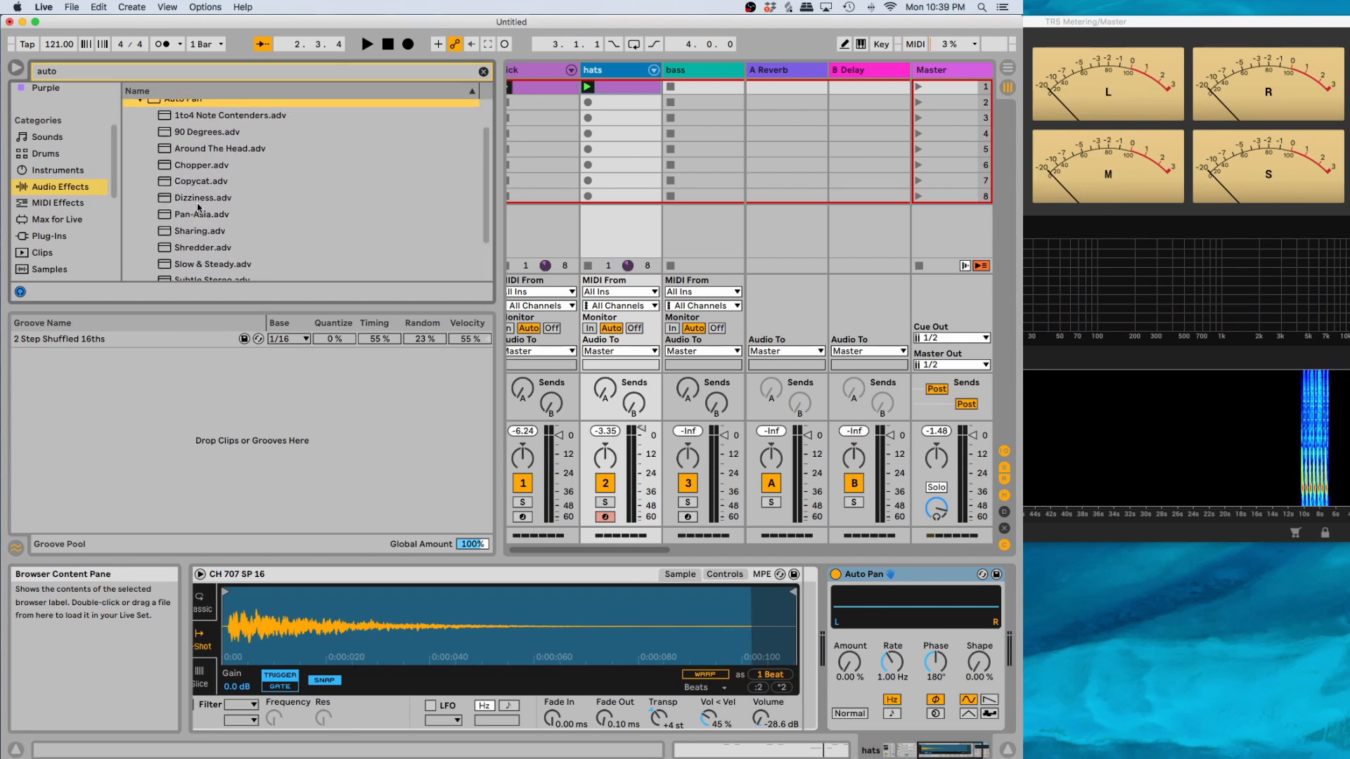
left_click(204, 150)
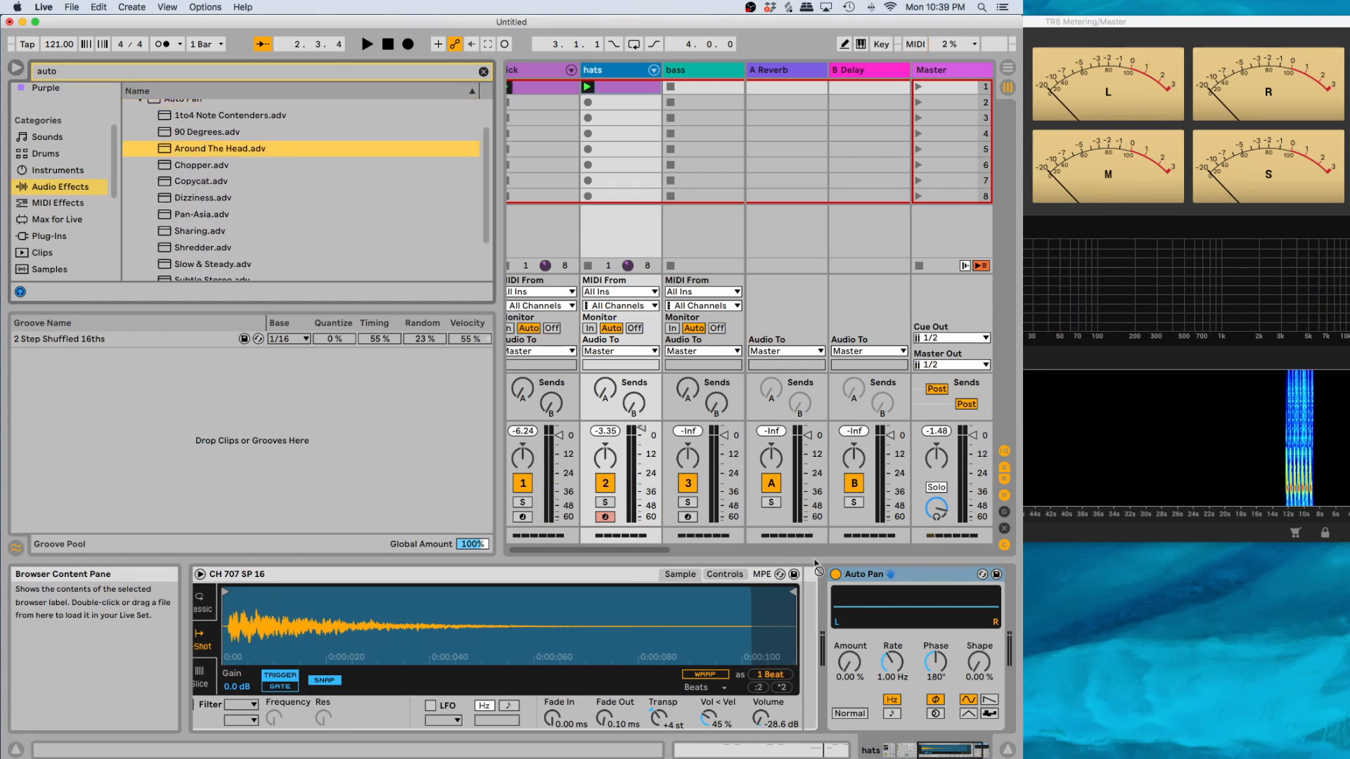
left_click_drag(870, 591, 873, 592)
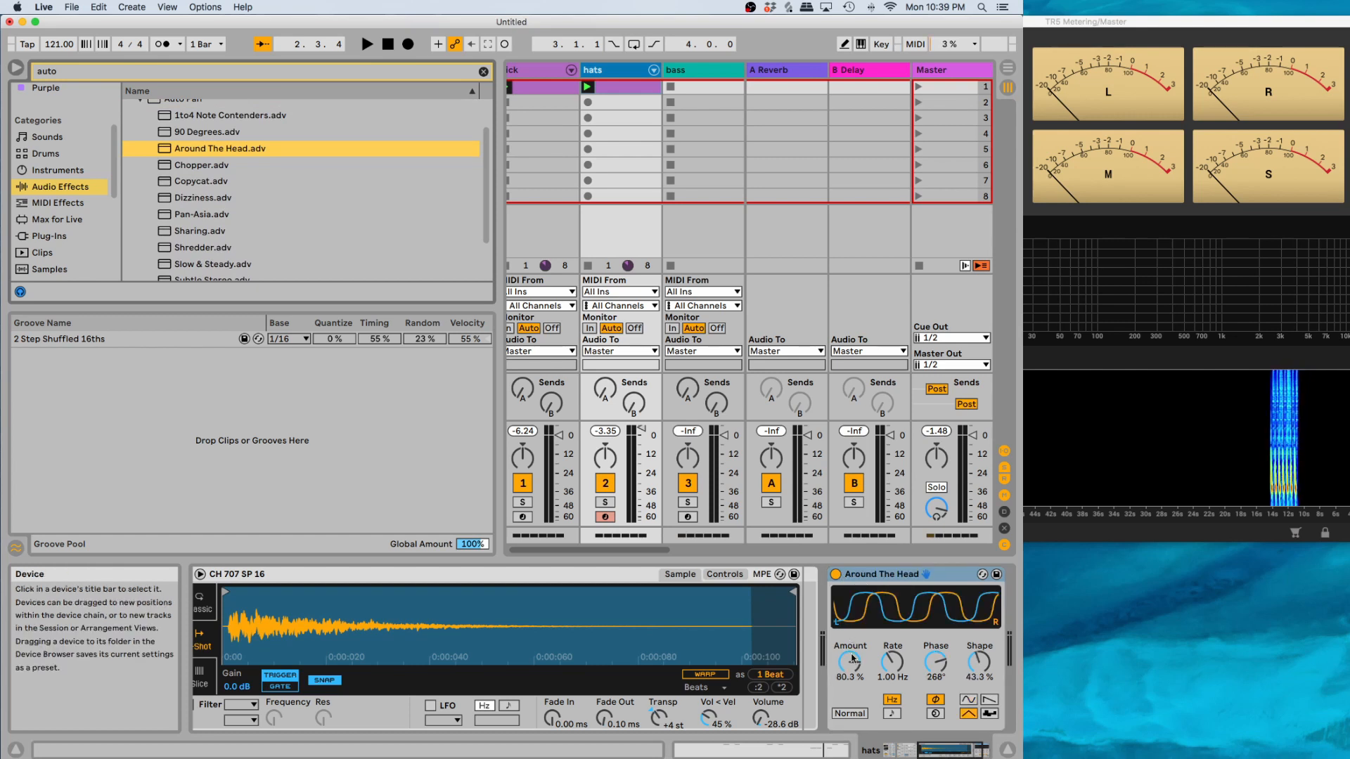
Audition the hats soloed and reduce the Around The Head device's Amount to 29.4%
key("space")
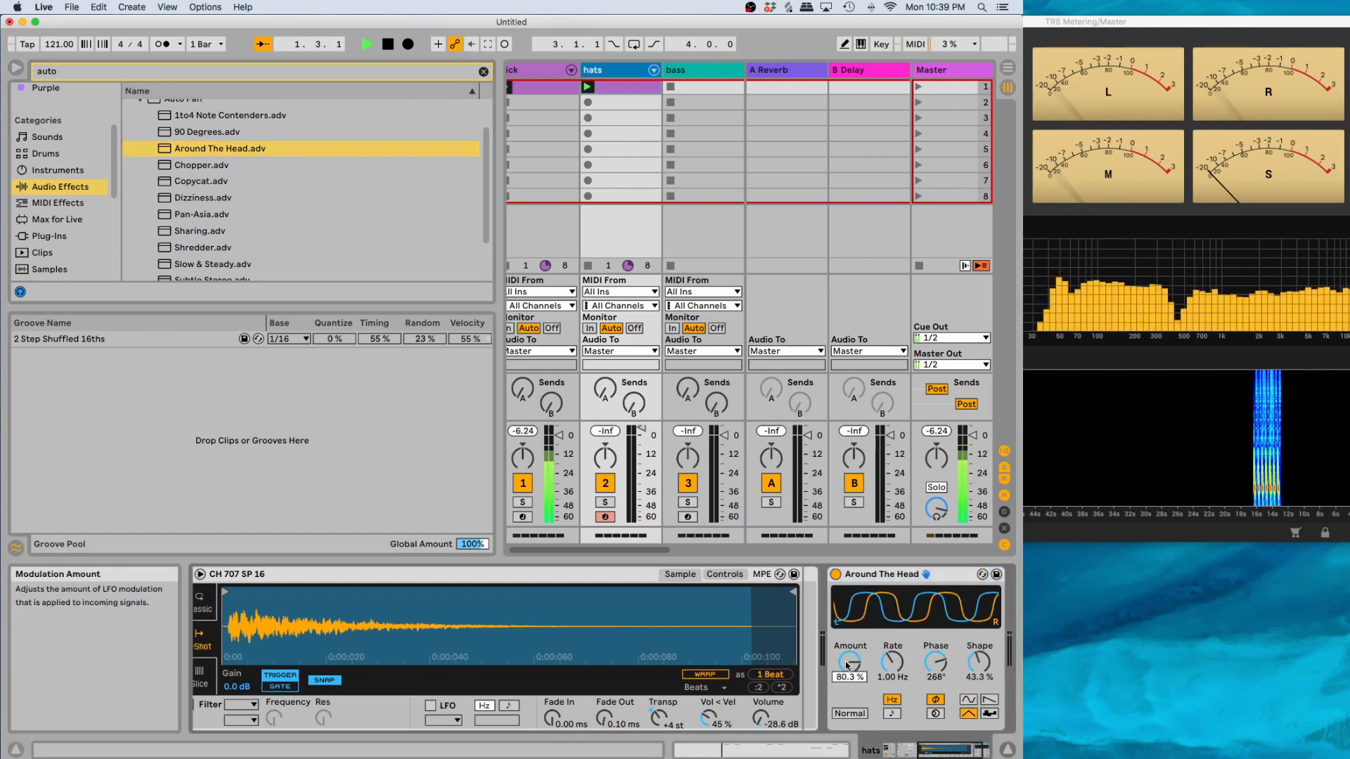
left_click(604, 502)
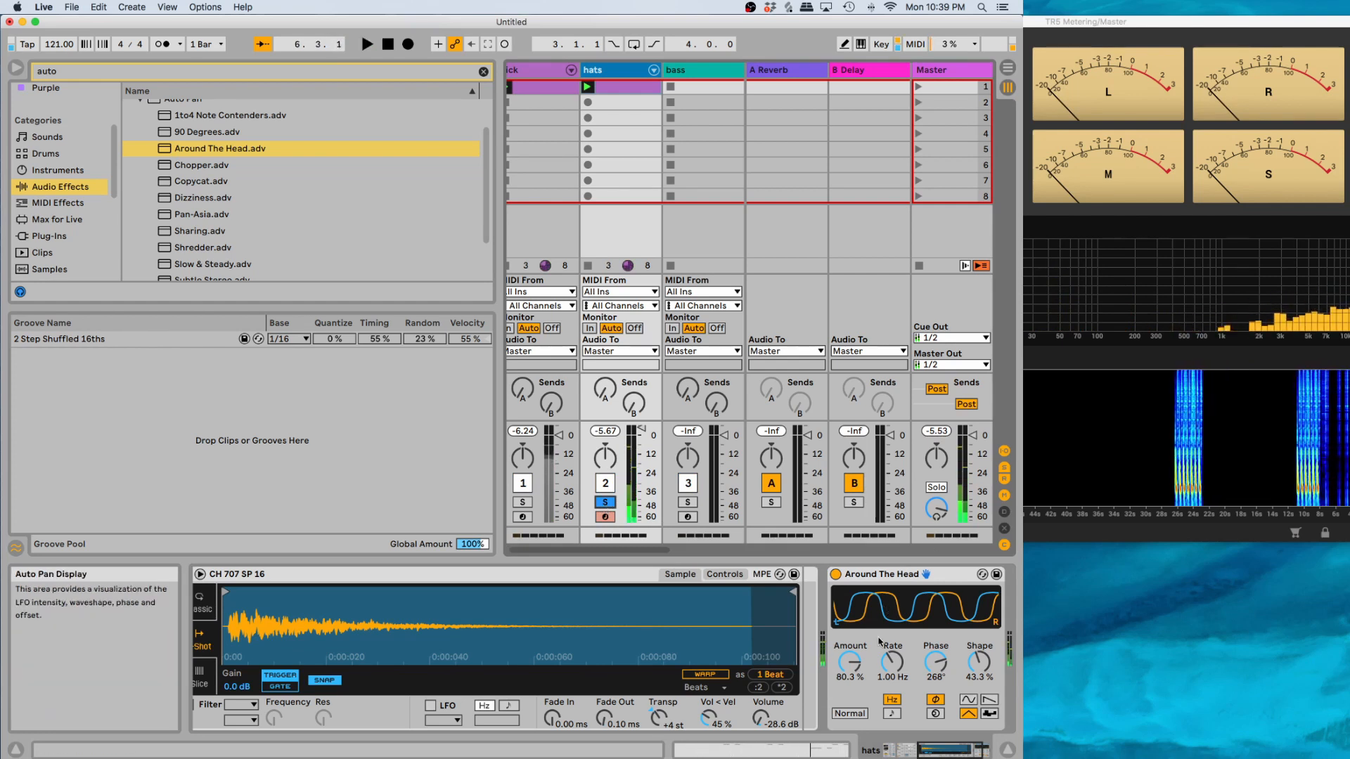
key("space")
left_click_drag(849, 661, 850, 689)
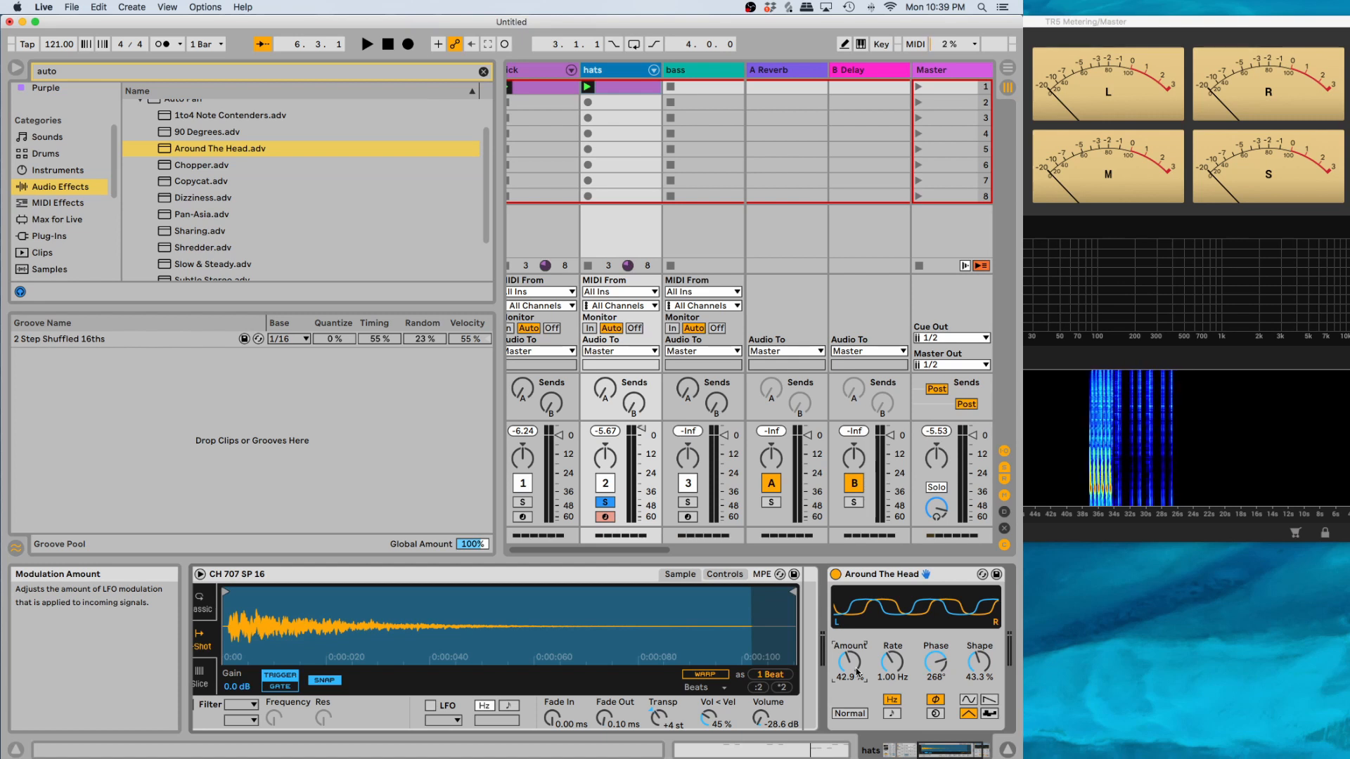
key("space")
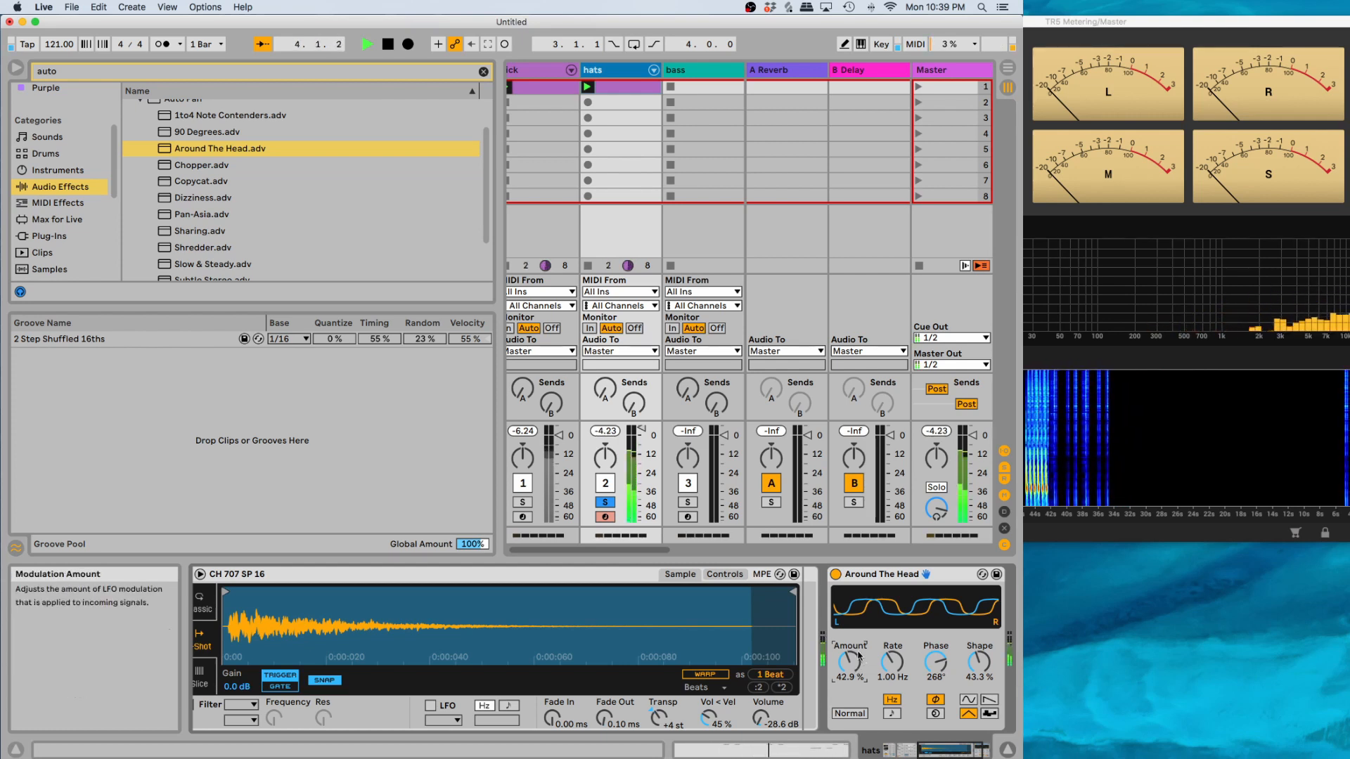
left_click_drag(854, 656, 855, 668)
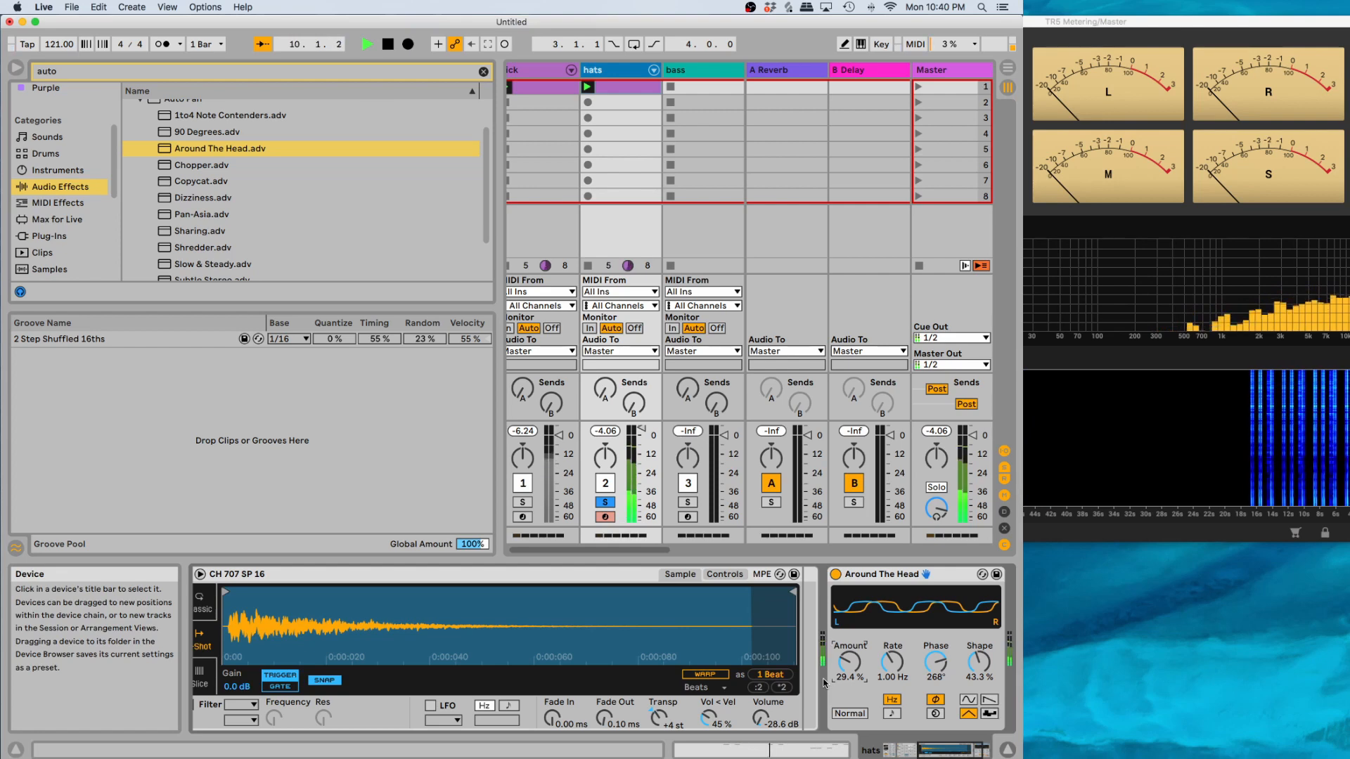
Set the Velocity device's Out Low to 24 and Out Hi to 93, then unsolo the hats and stop playback
left_click(897, 749)
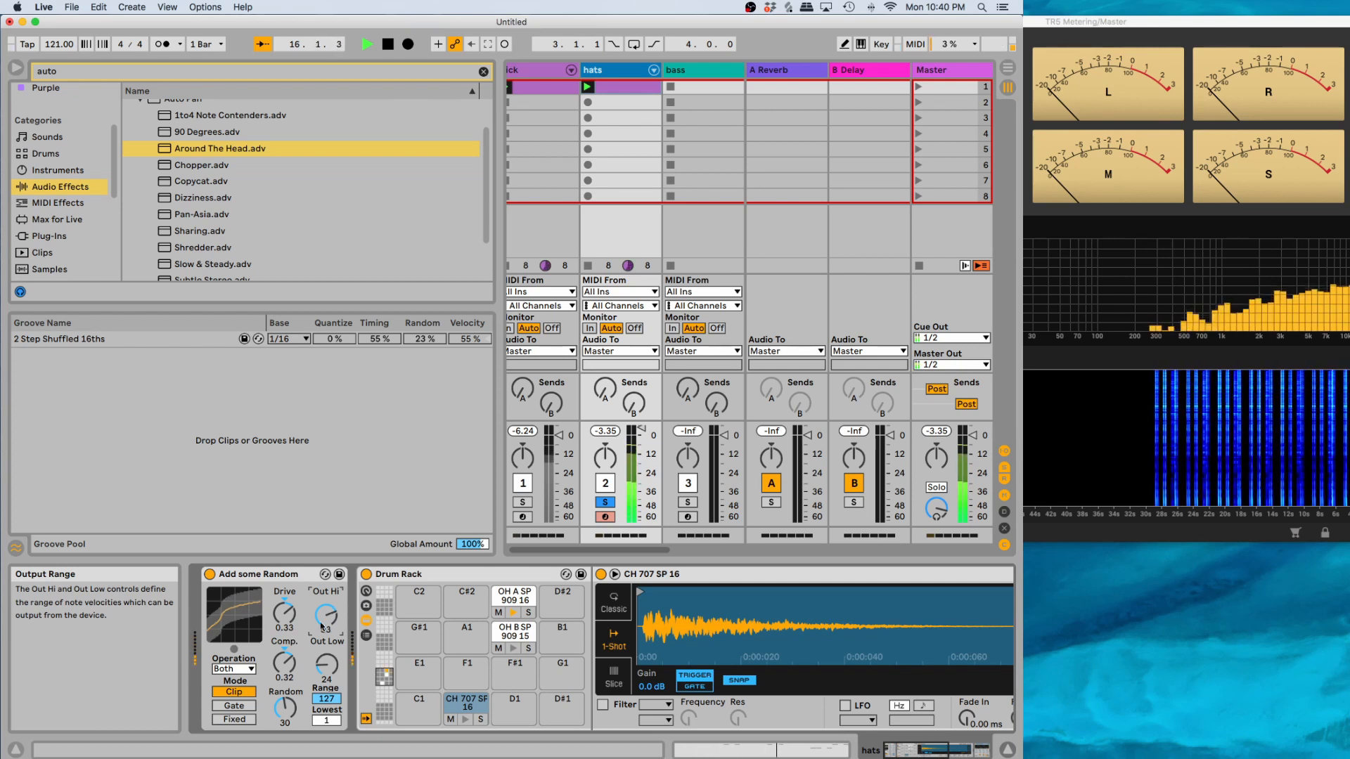
left_click(604, 503)
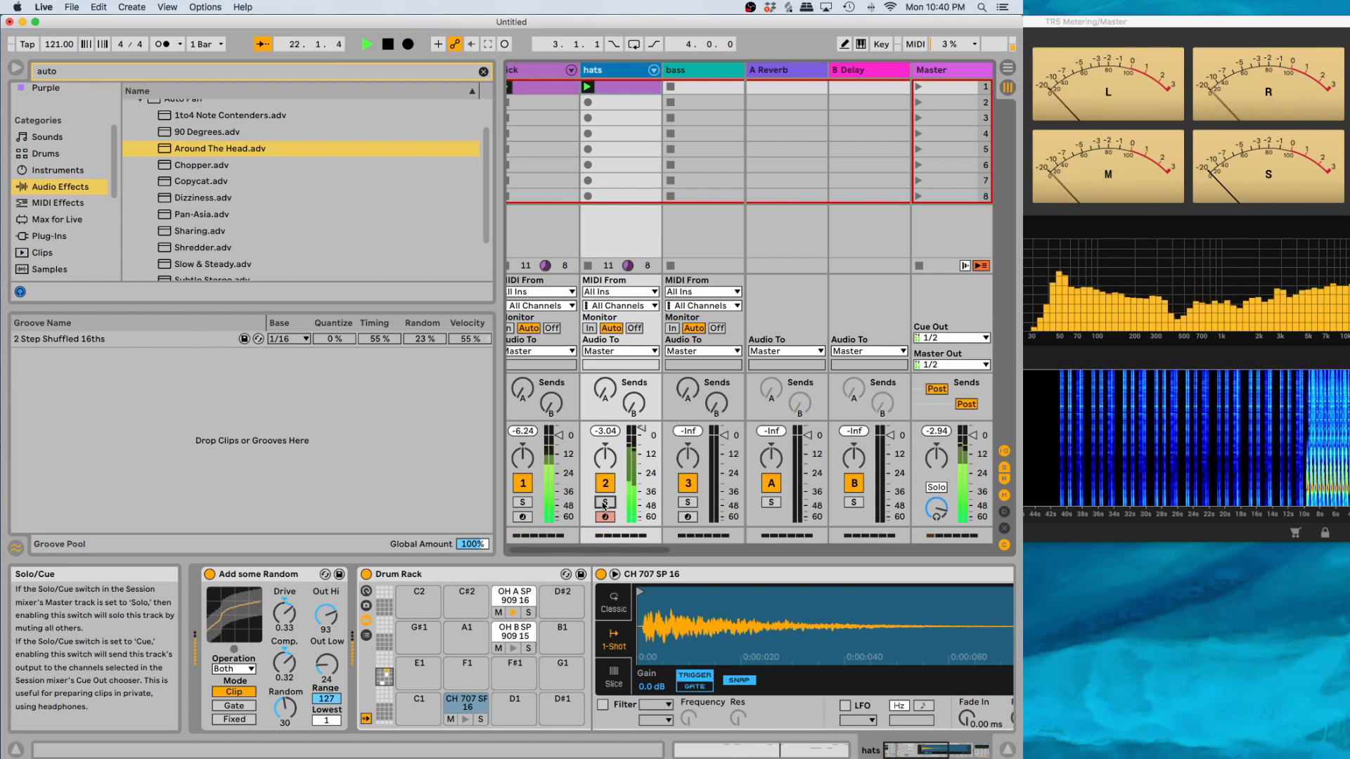
key("space")
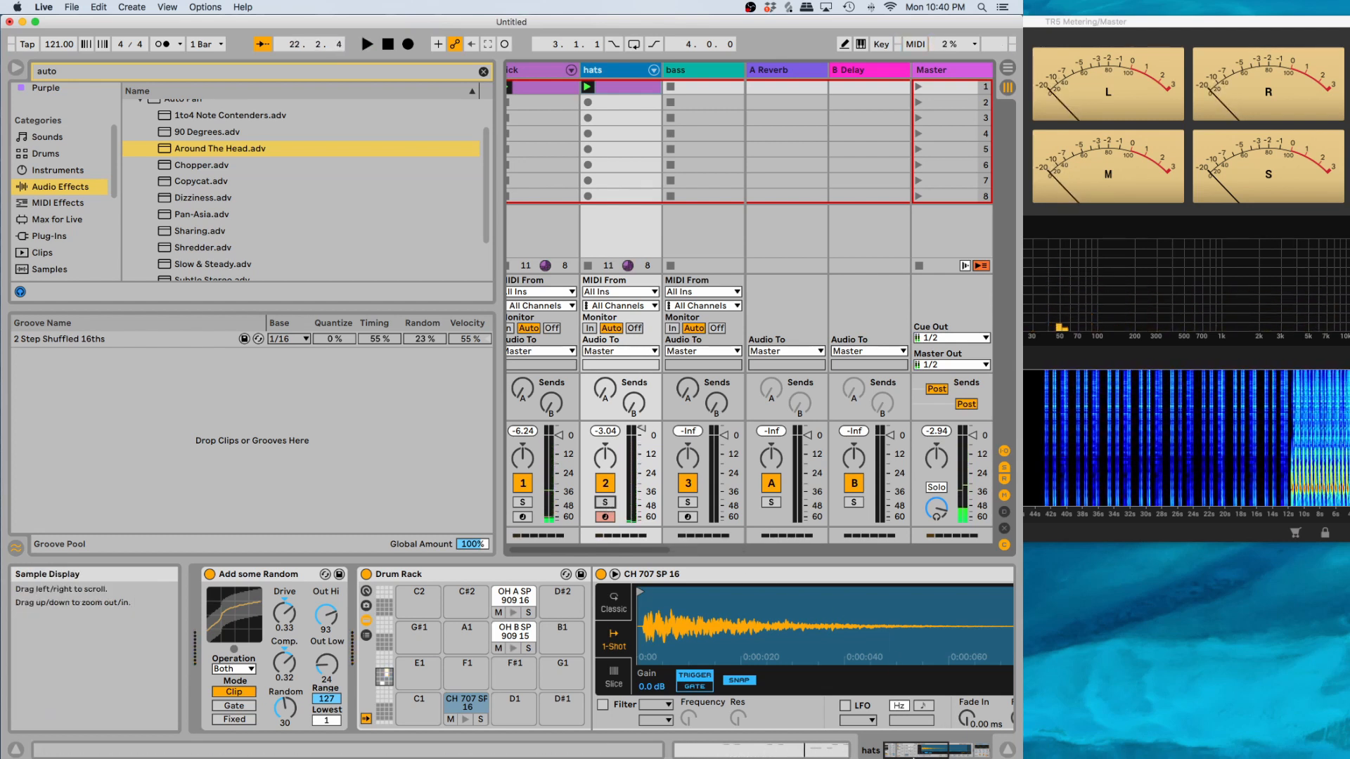
Assign the 2 Step Shuffled 16ths groove to the hats clip
left_click(692, 750)
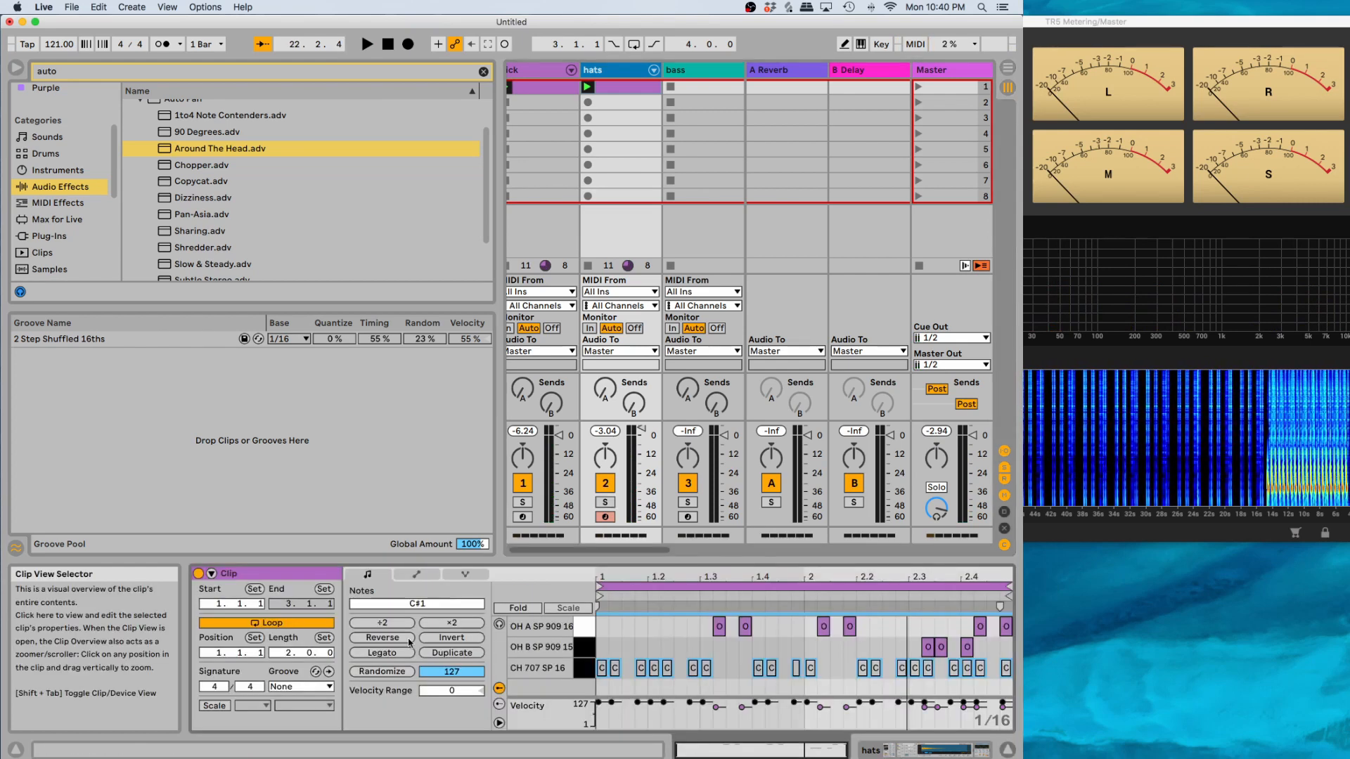
left_click(295, 687)
left_click(296, 716)
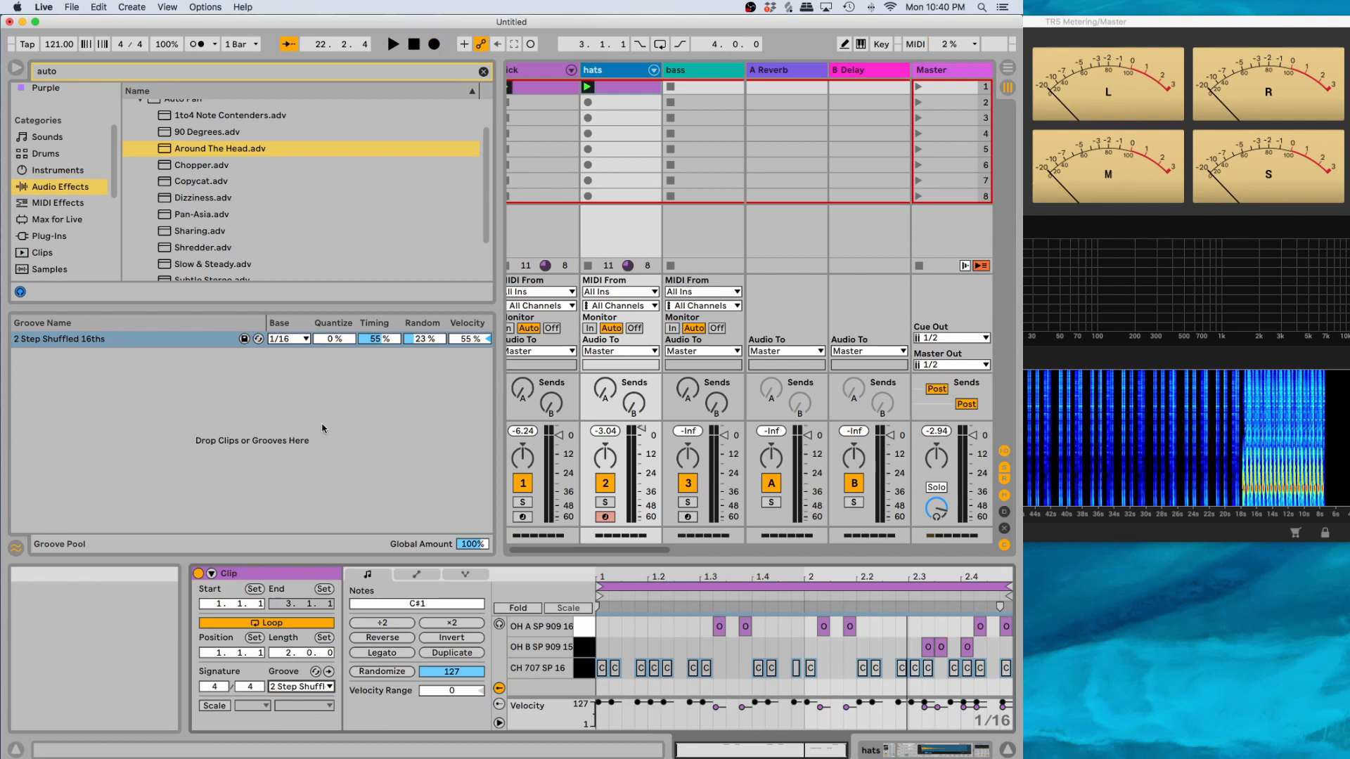
Set the 2 Step Shuffled 16ths groove's Timing to 46%, Random to 15% and Velocity to 47% during playback
left_click(393, 342)
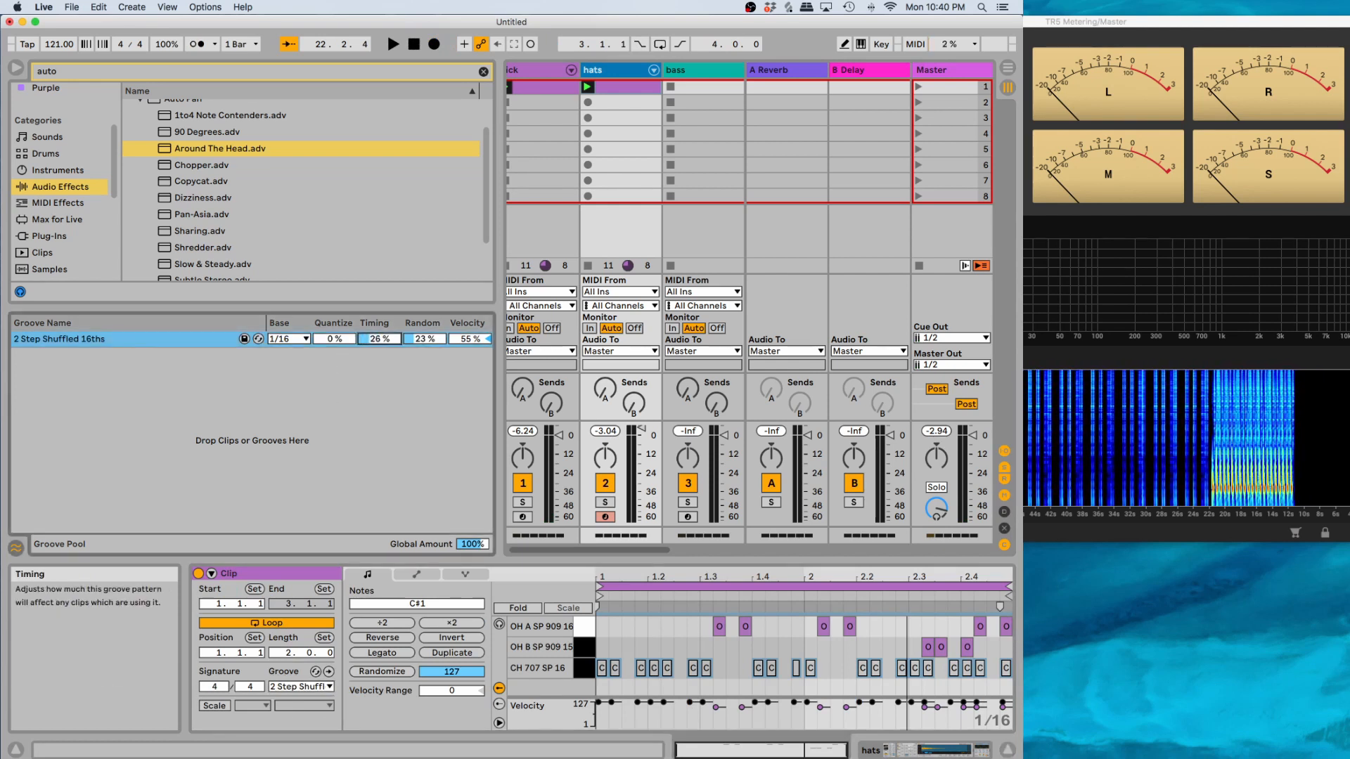
key("space")
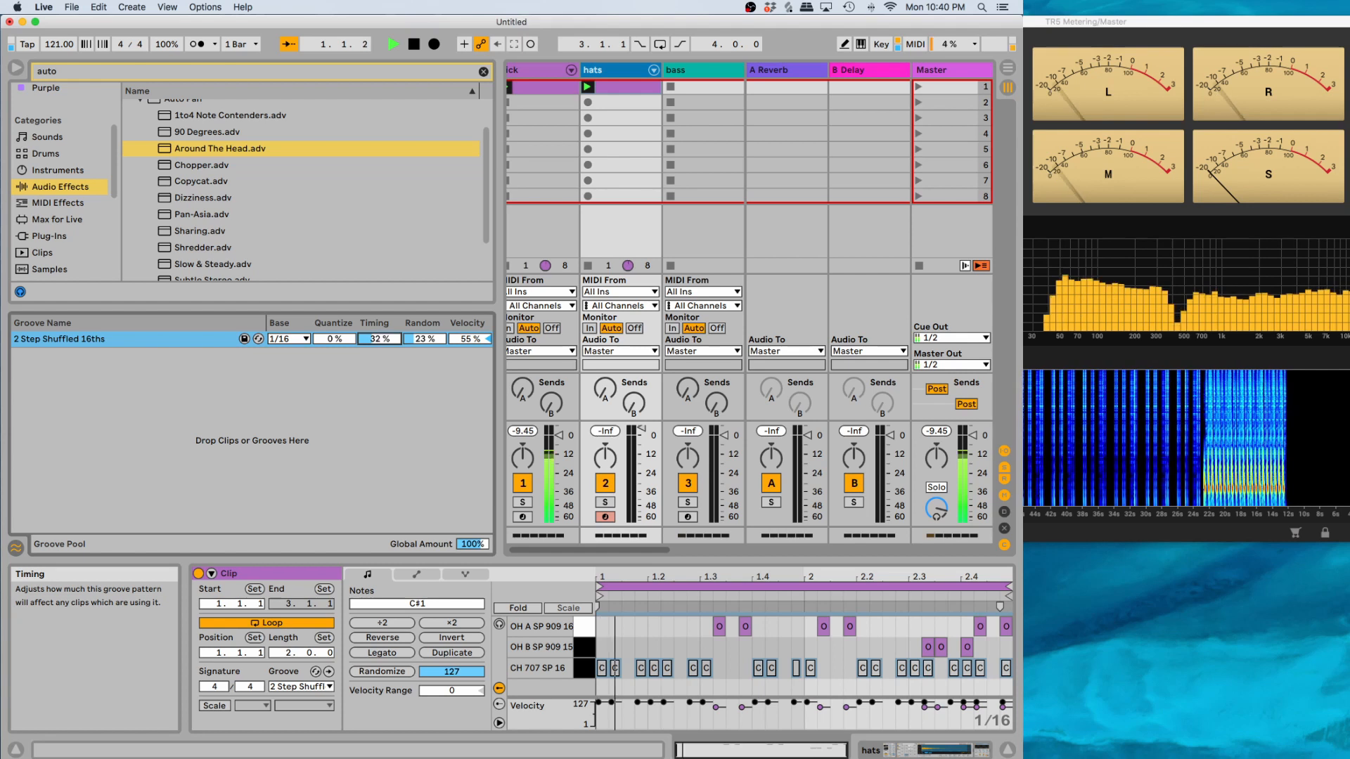
left_click(414, 341)
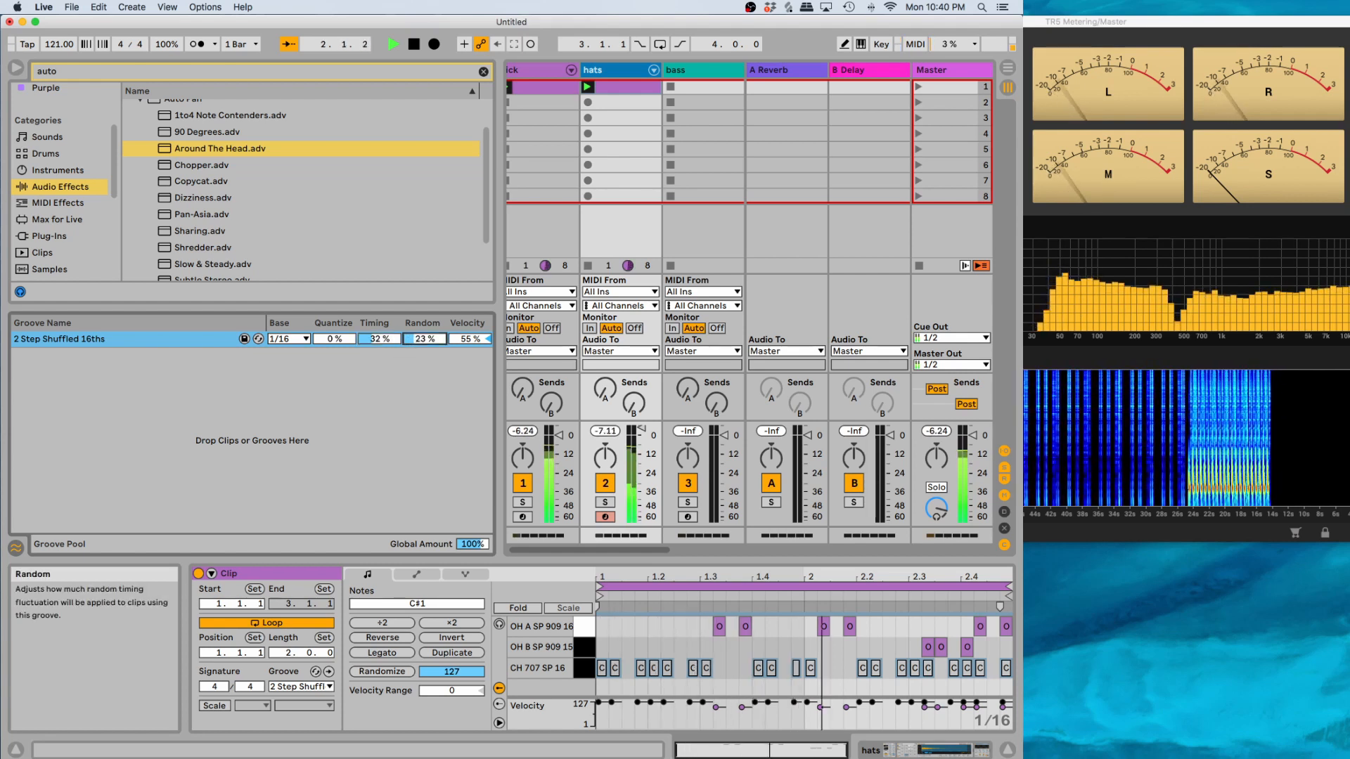
left_click(383, 341)
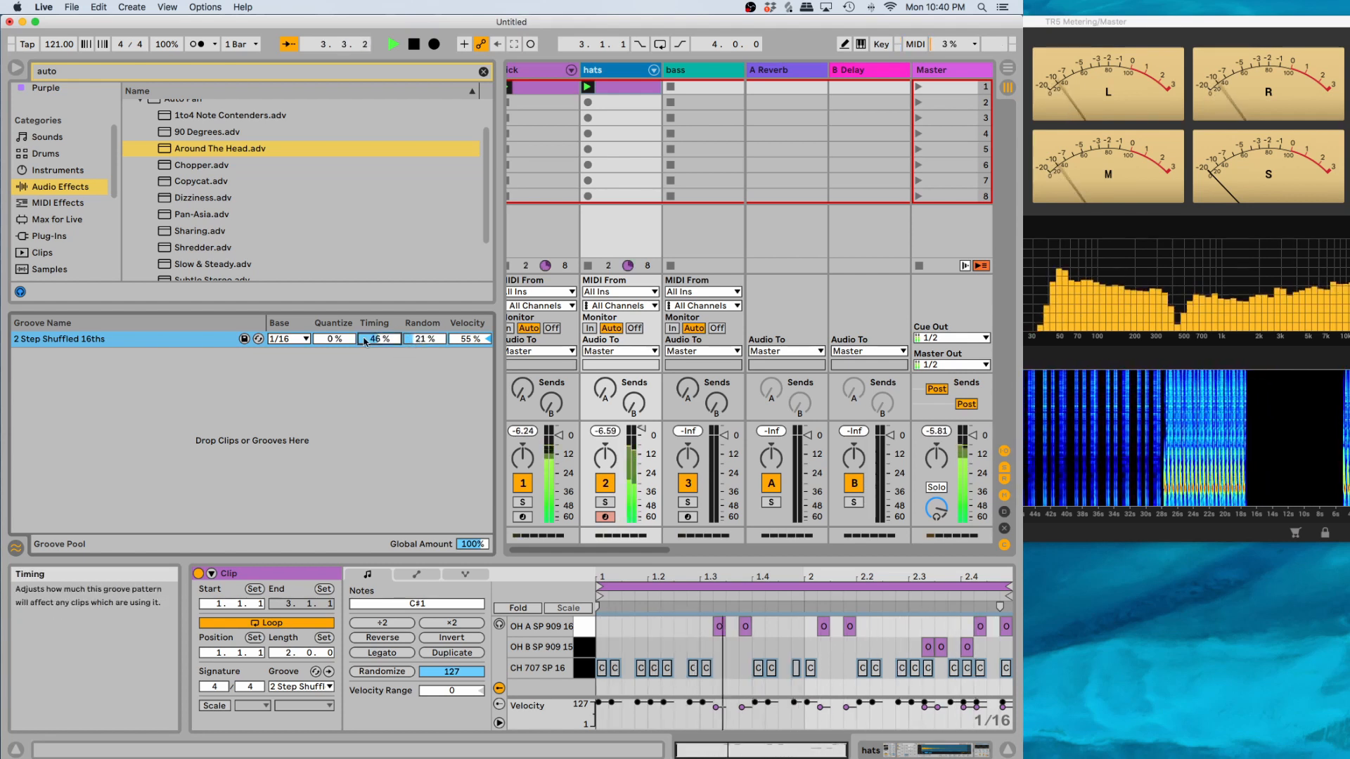
left_click(422, 340)
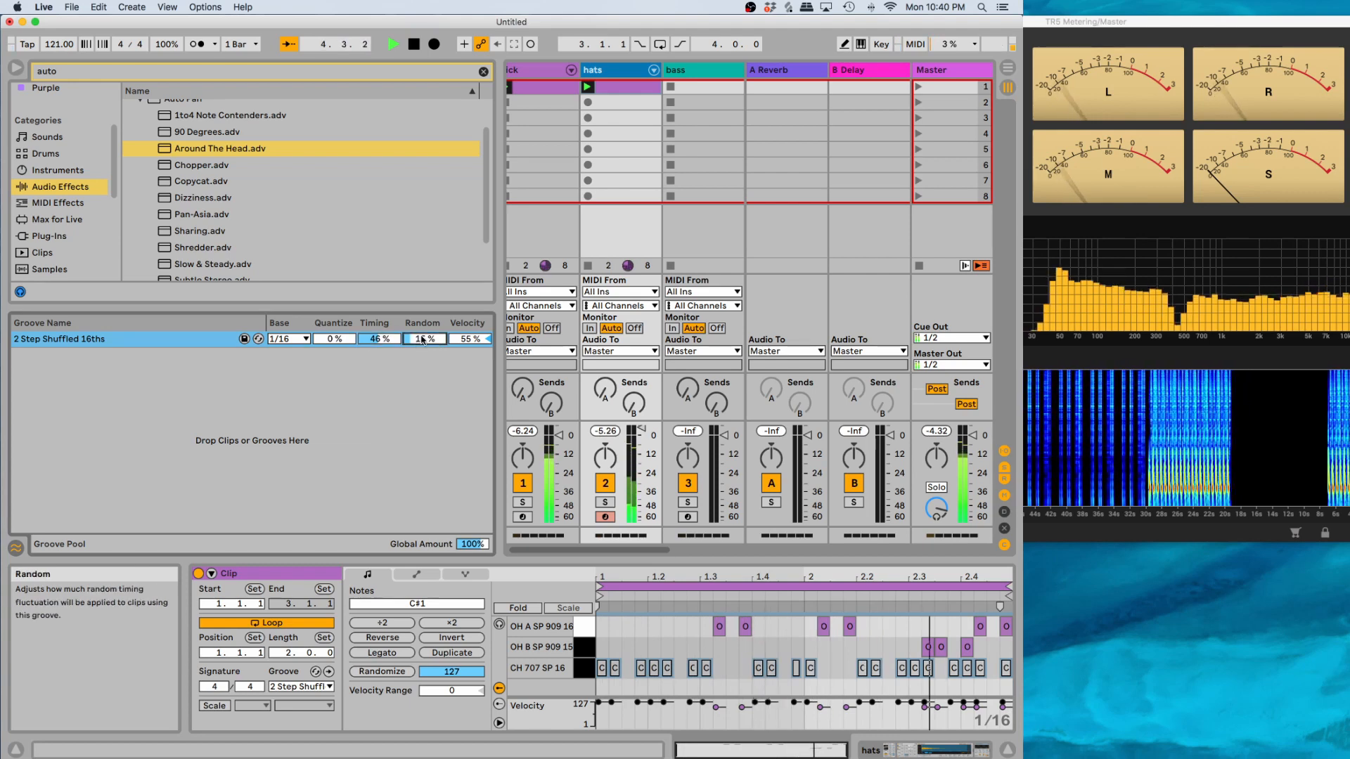
left_click_drag(468, 338, 467, 330)
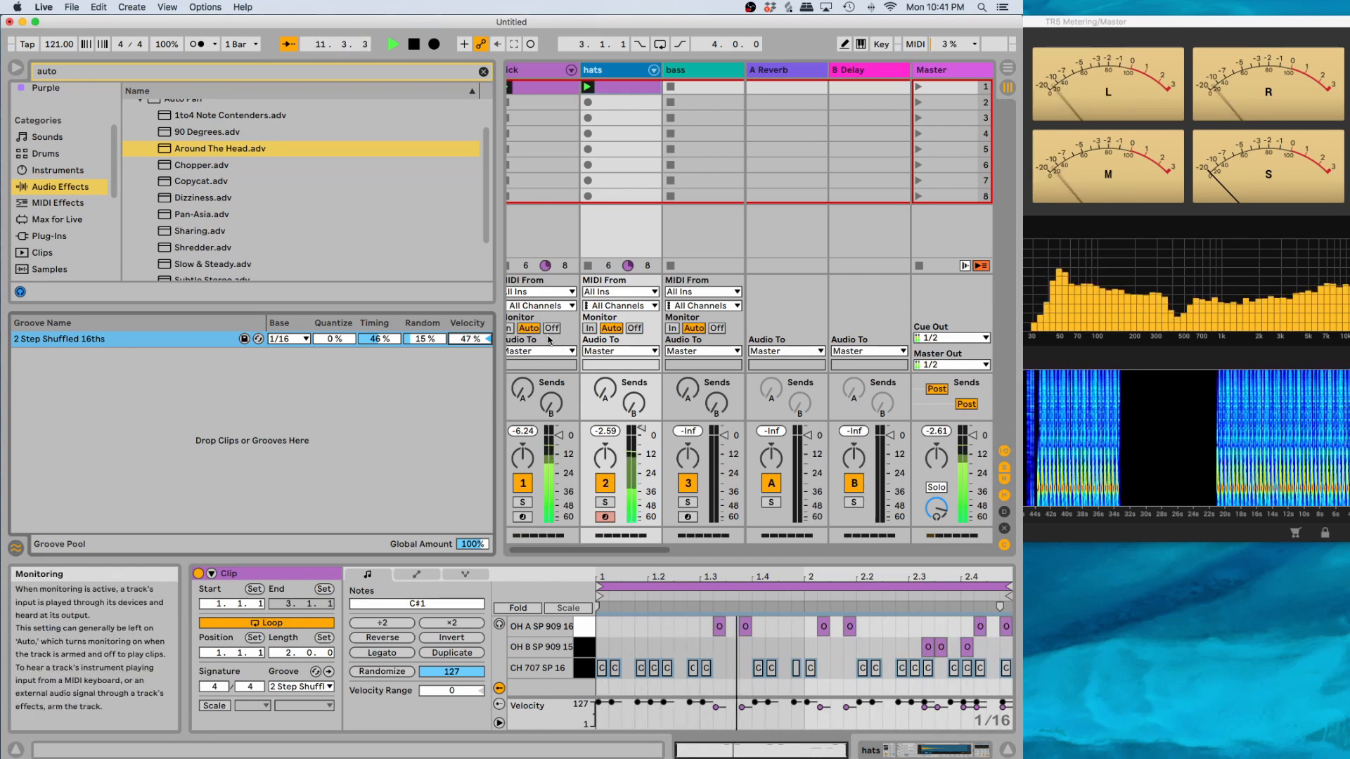
Stop playback, reduce the hats' Around The Head Amount to 18.3%, and audition the full beat again
key("space")
left_click(971, 755)
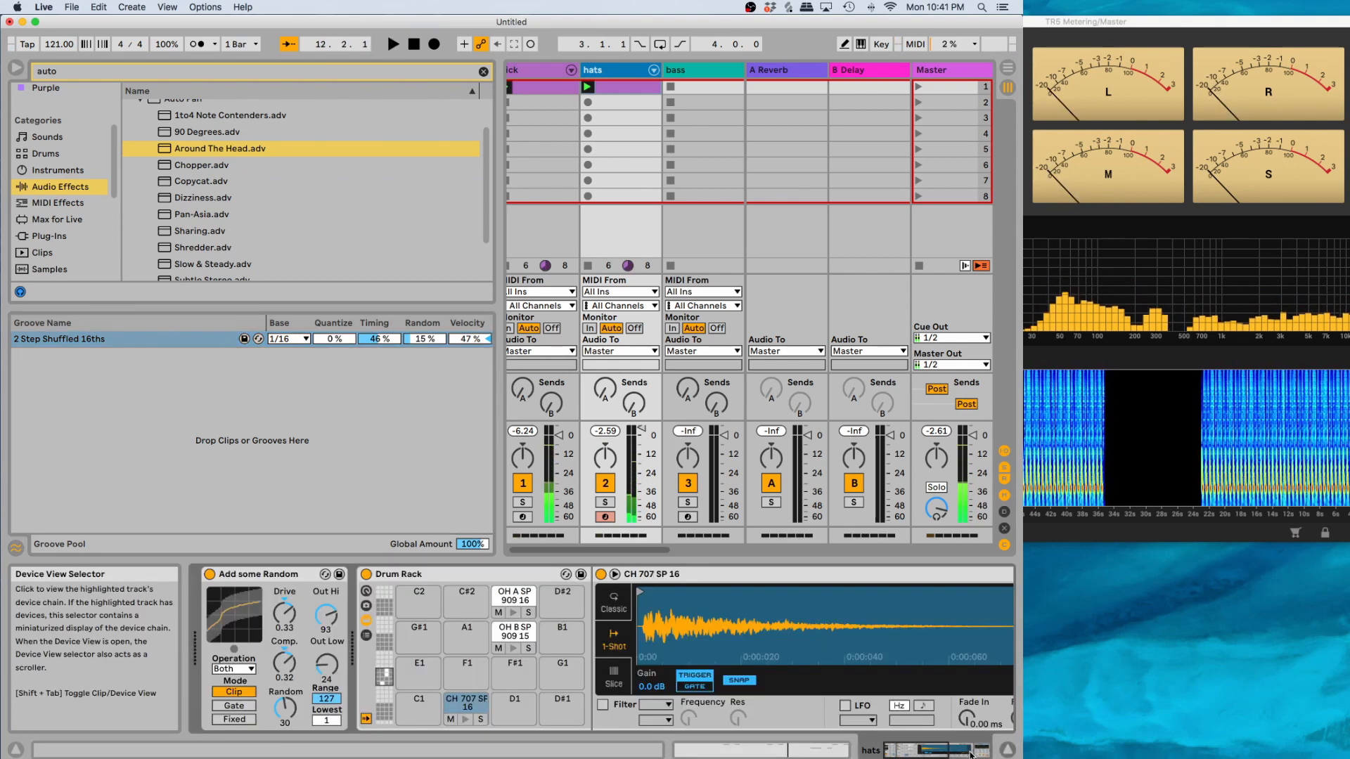
left_click(972, 754)
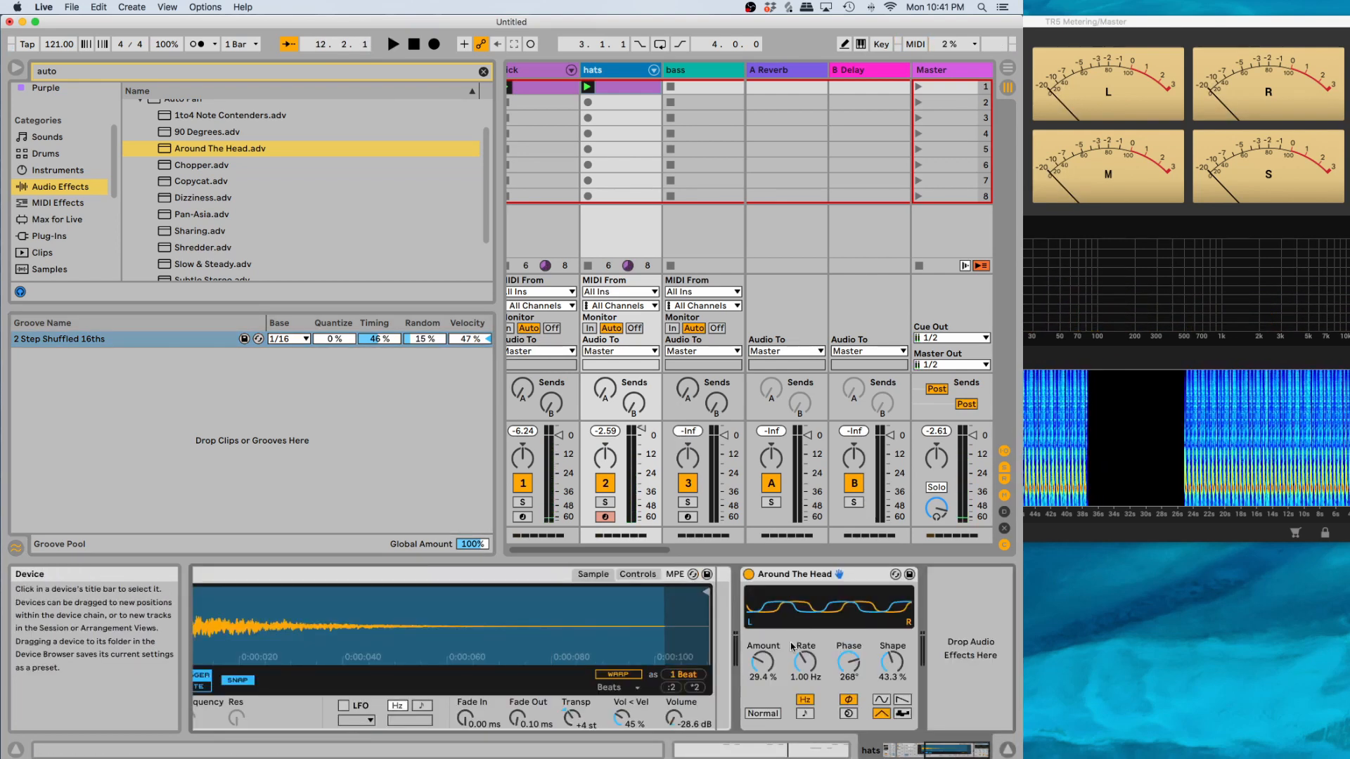
left_click_drag(762, 661, 762, 682)
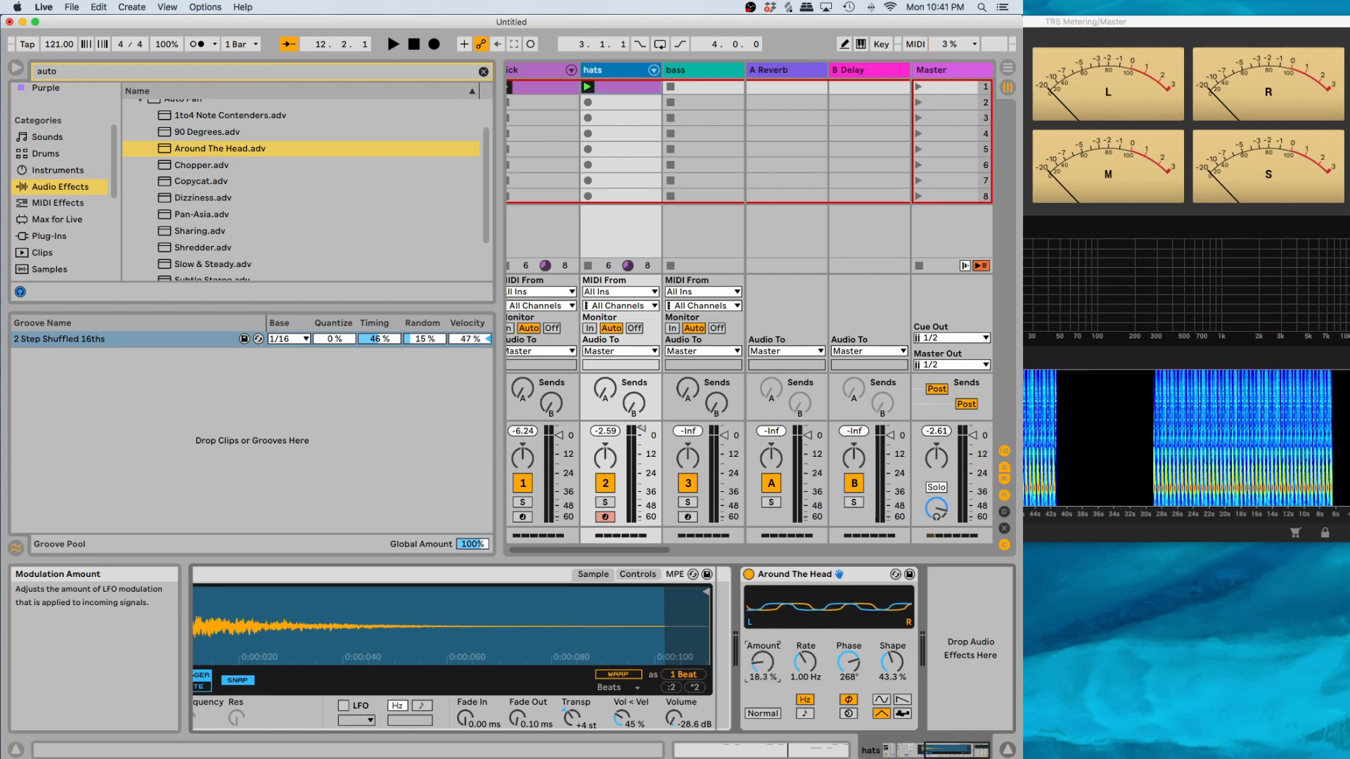
key("space")
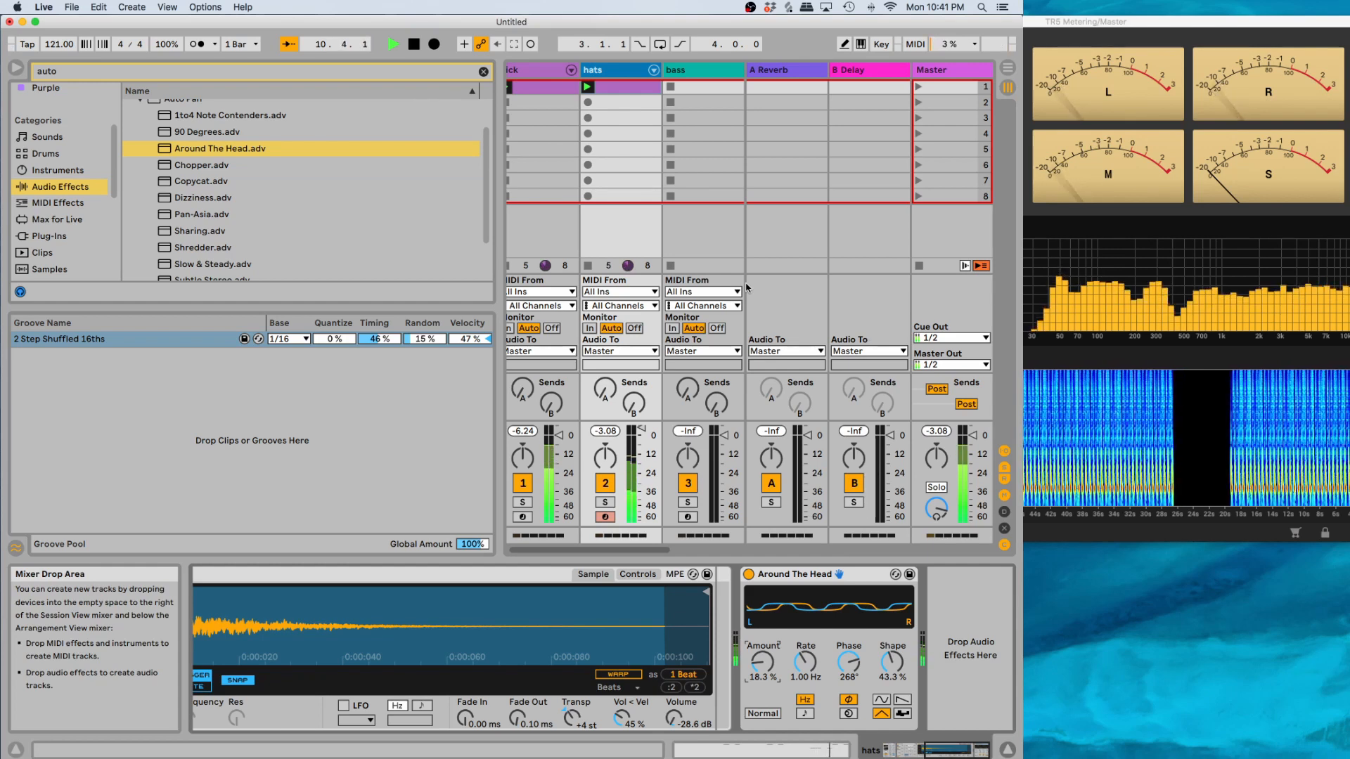
key("space")
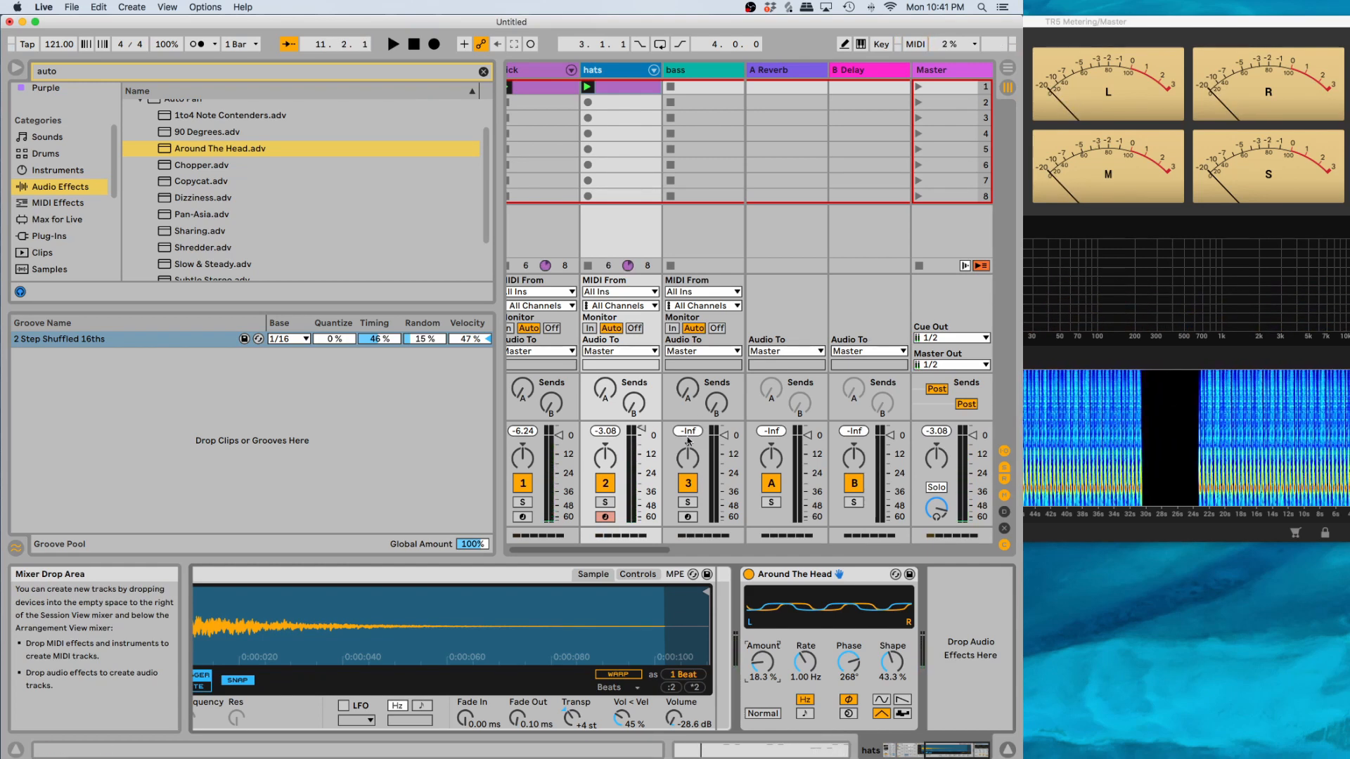
Review the hats track's Velocity device, the clip's notes and groove setting, and the Around The Head device
left_click(890, 755)
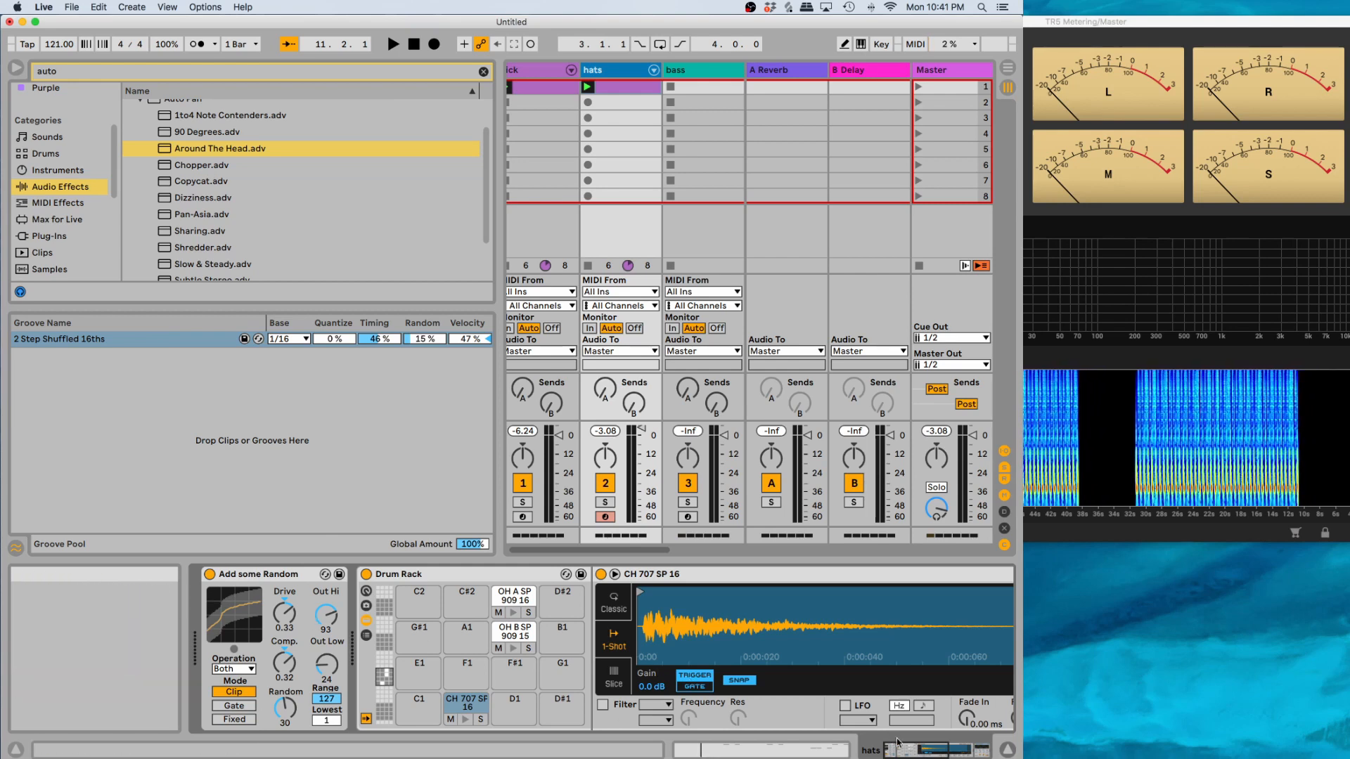
left_click(1008, 749)
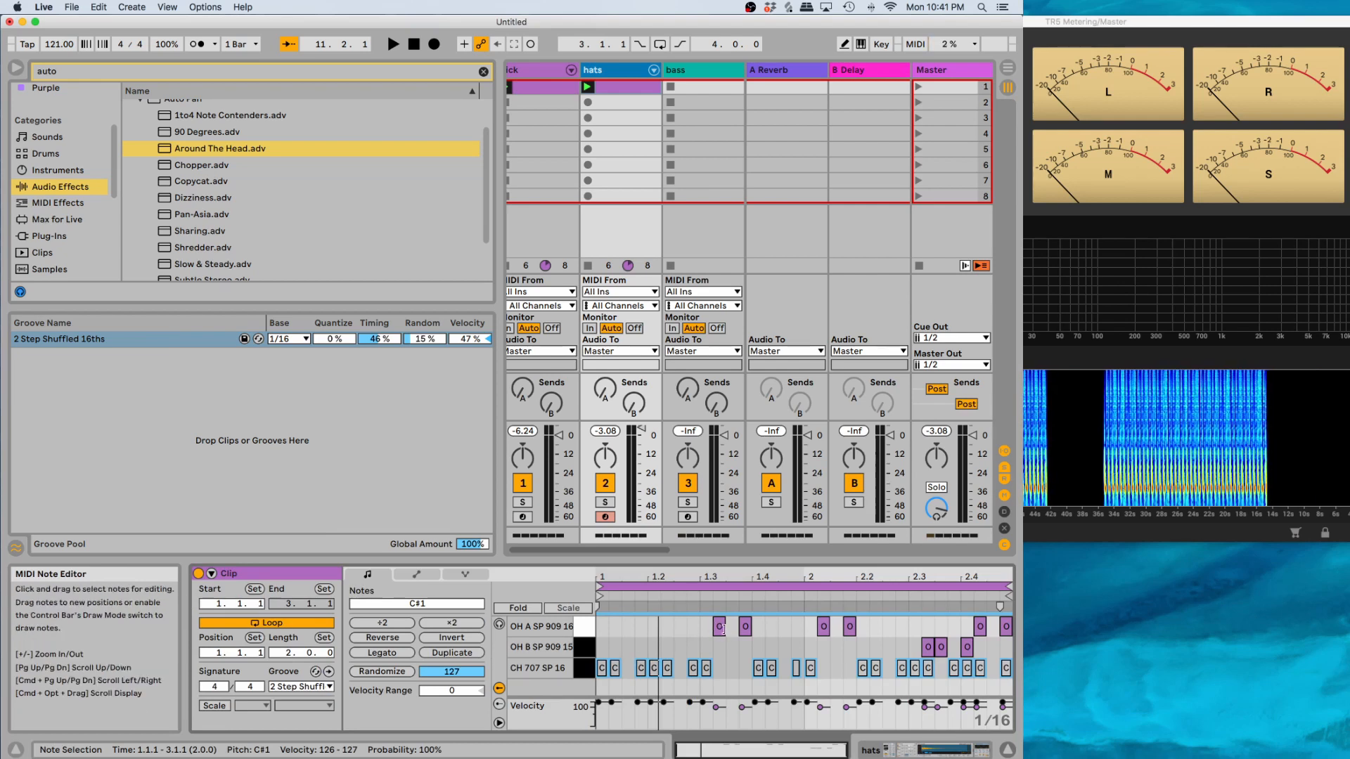
left_click(958, 747)
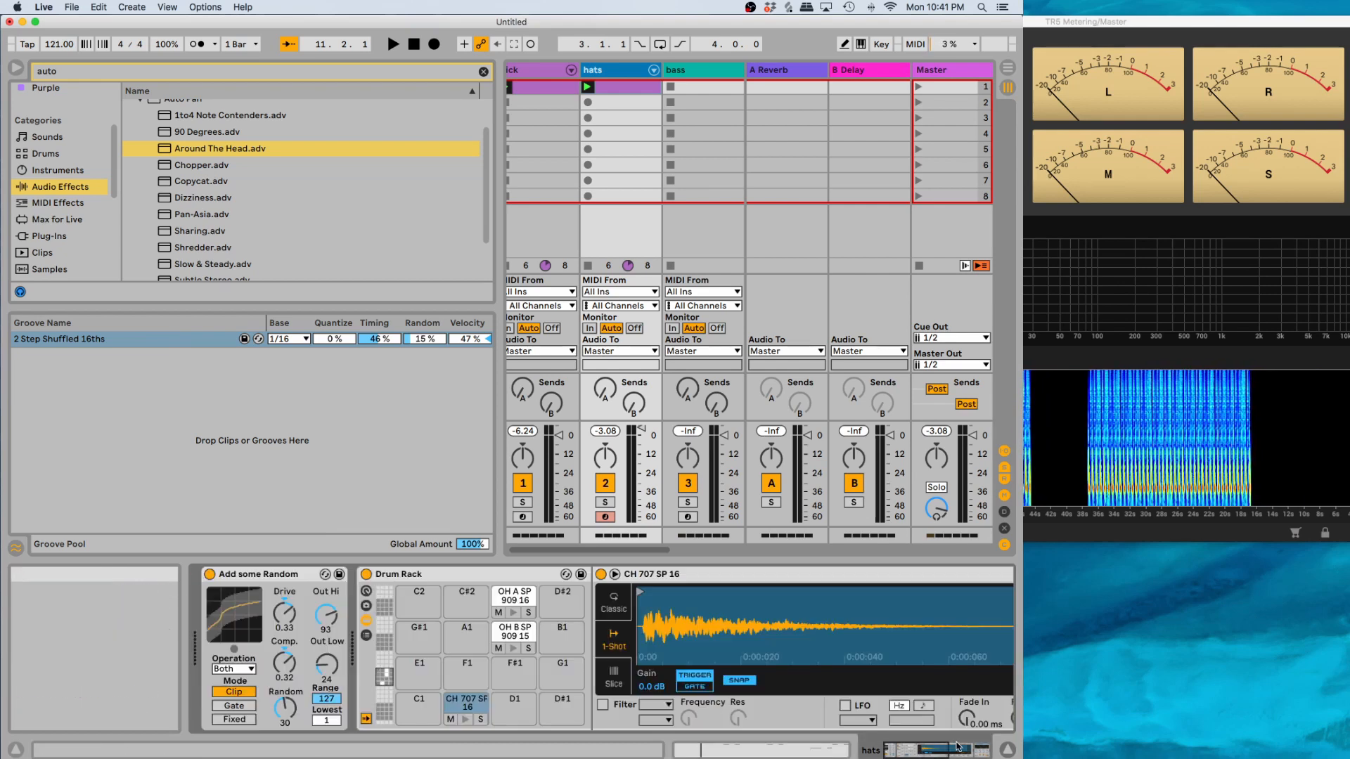
left_click(974, 750)
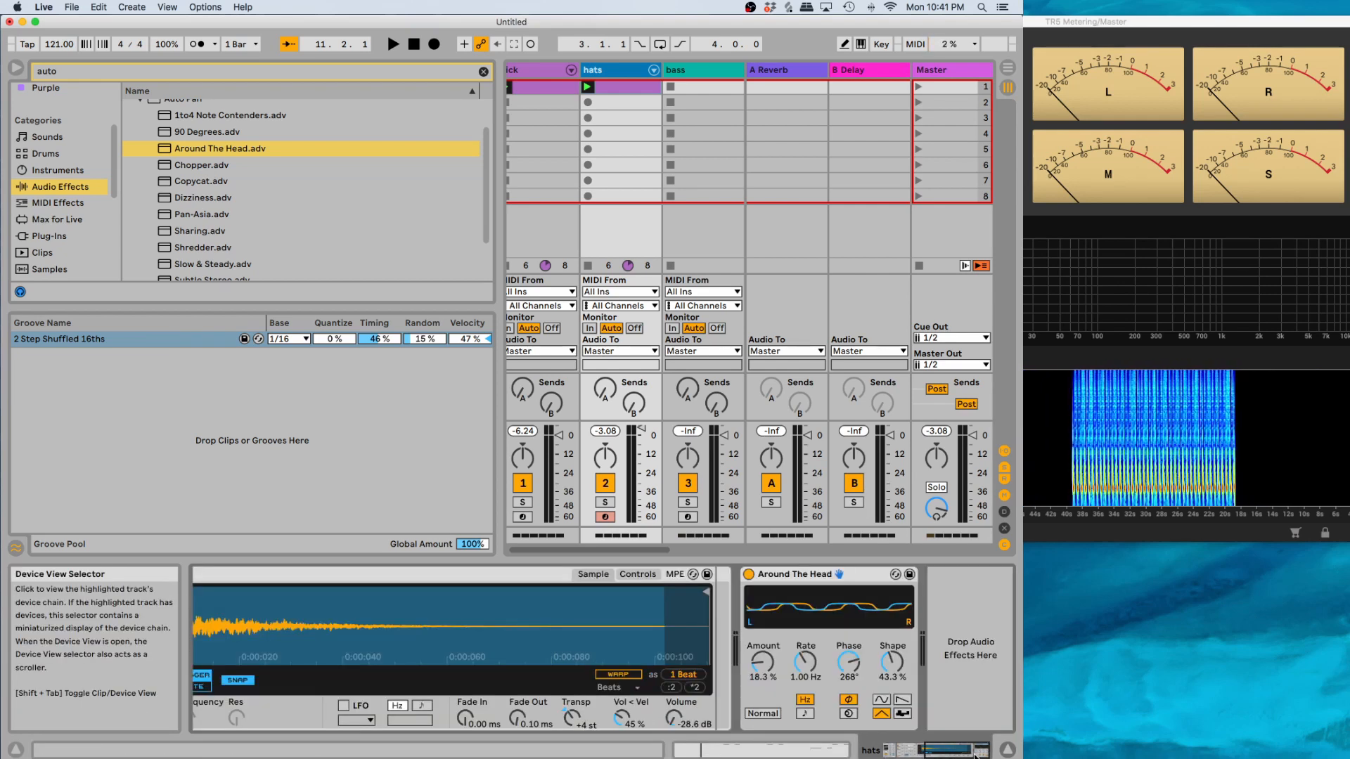